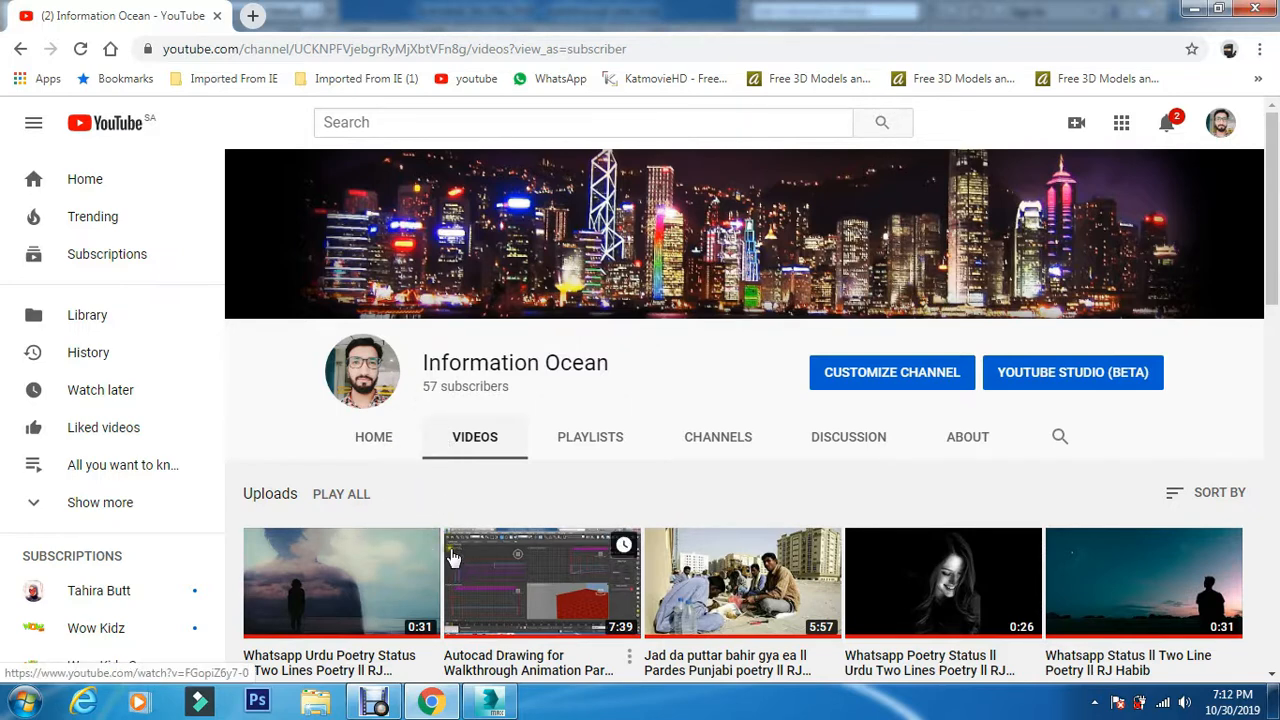
- Switch to 3ds Max and create a targeted Physical camera in the Top view, aimed from outside into the larger room, with target distance about 23'7"
{"action": "left_click", "coordinate": [517, 708]}
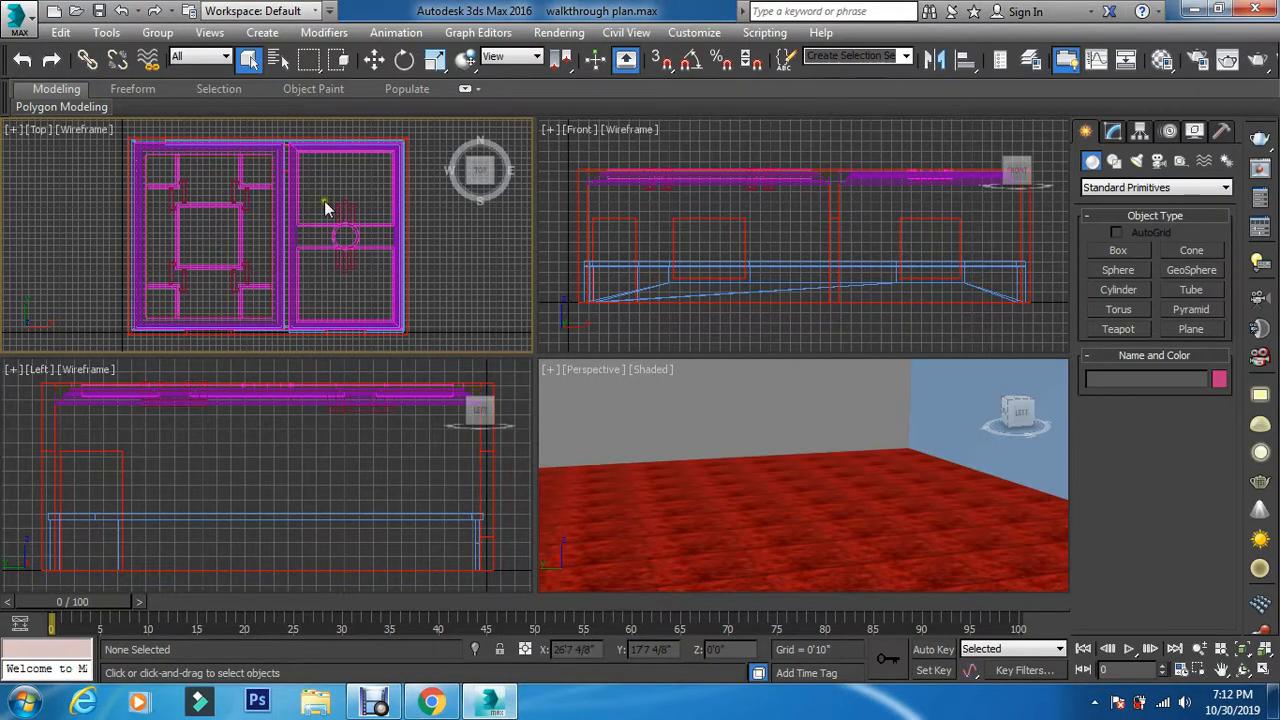
{"action": "left_click", "coordinate": [1164, 162]}
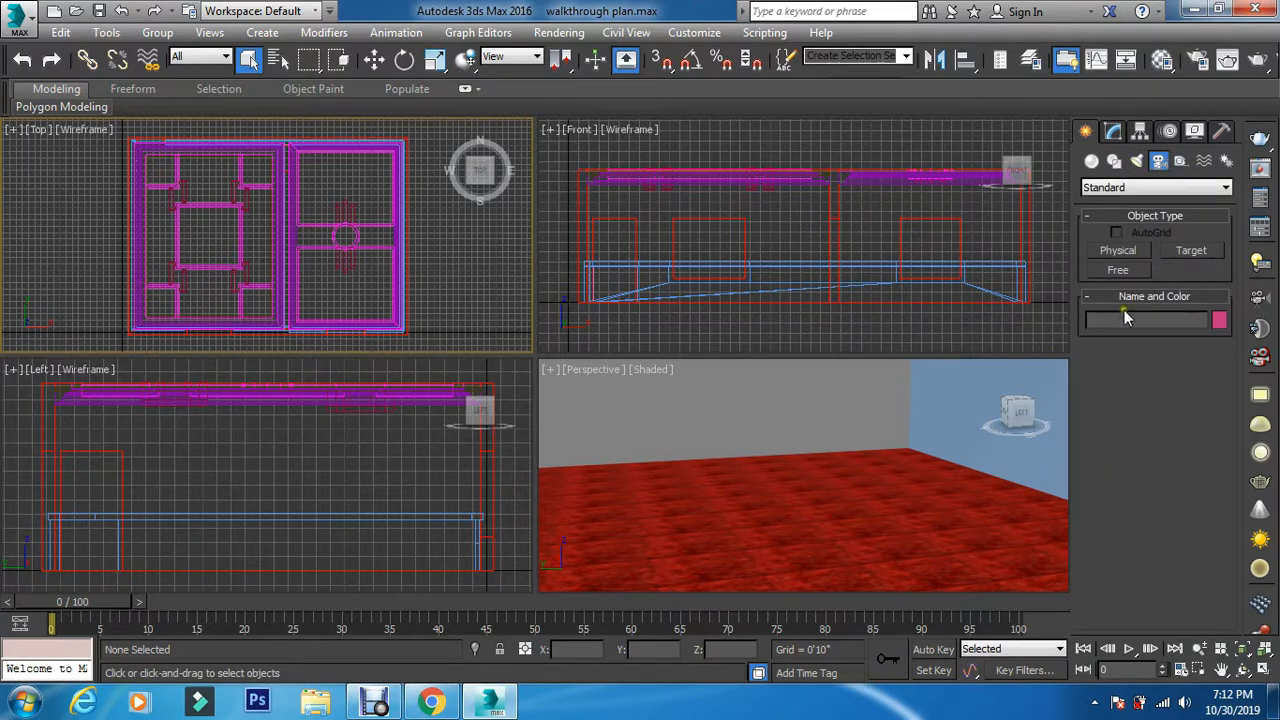
{"action": "left_click", "coordinate": [1127, 245]}
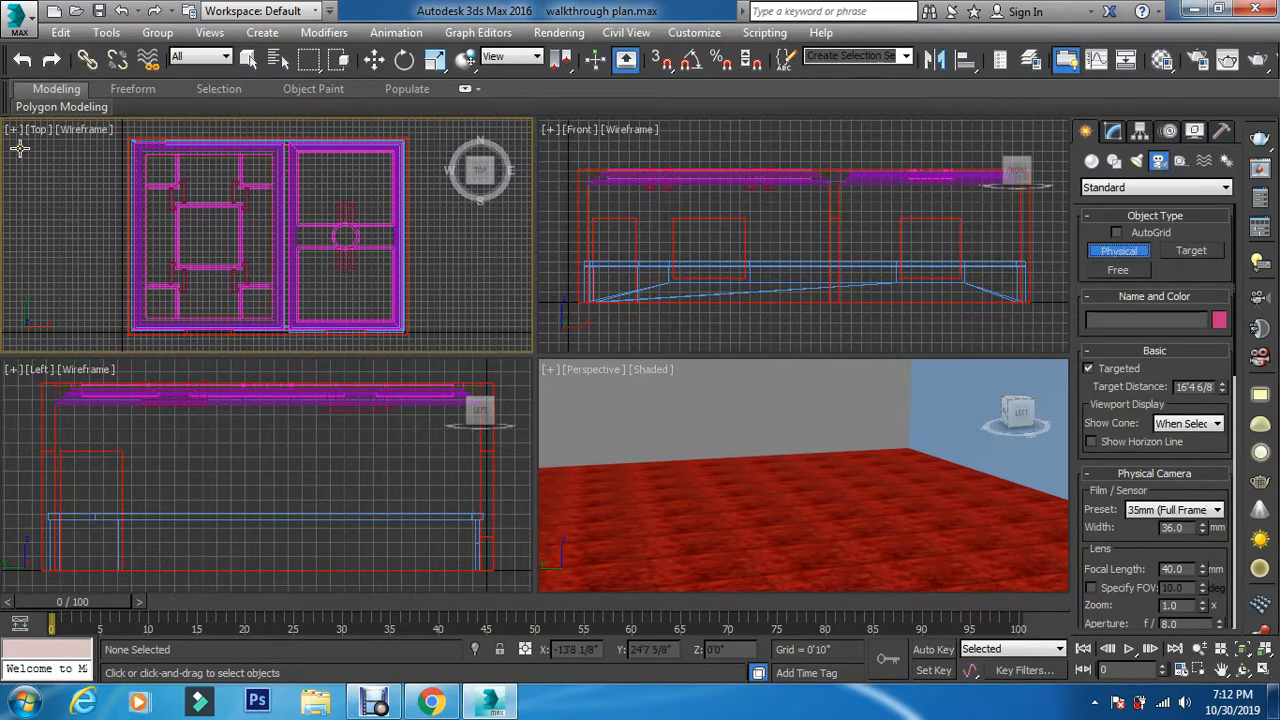
{"action": "left_click_drag", "start_coordinate": [18, 147], "coordinate": [180, 220]}
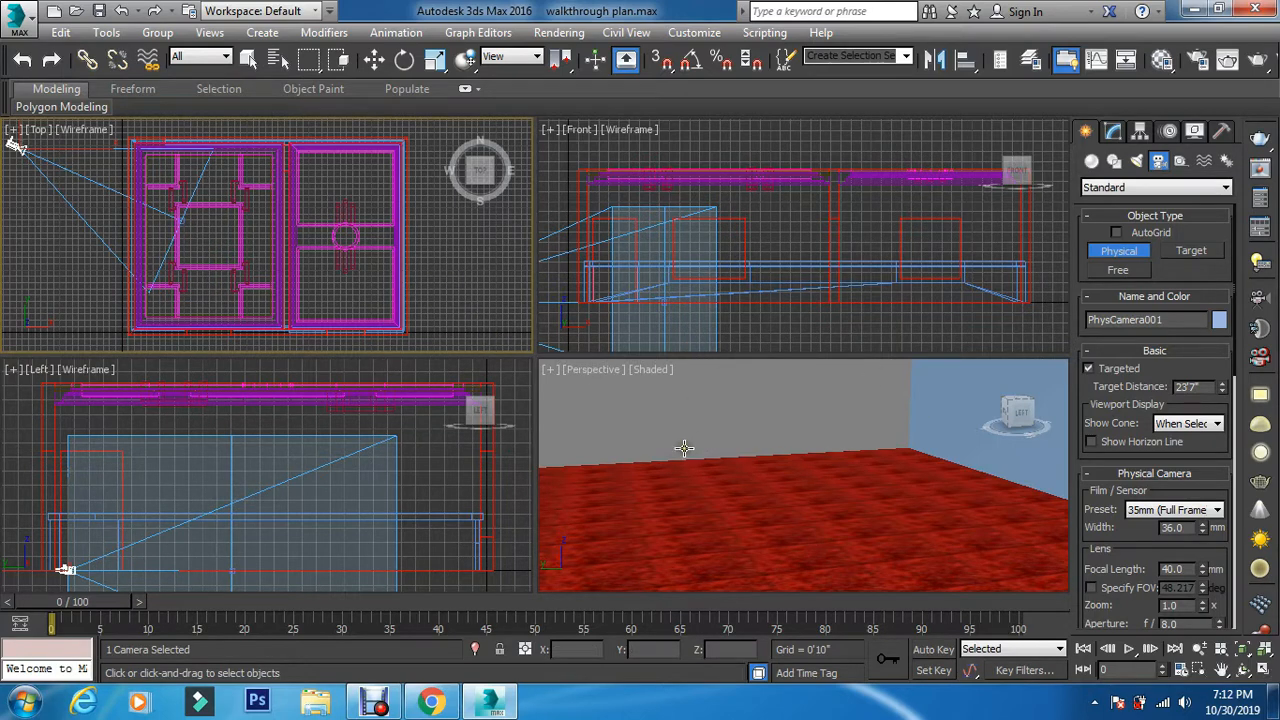
- Move the camera body along Y in the Top view to about 15'0 1/8", level with its target
{"action": "key", "text": "w"}
{"action": "left_click", "coordinate": [50, 251]}
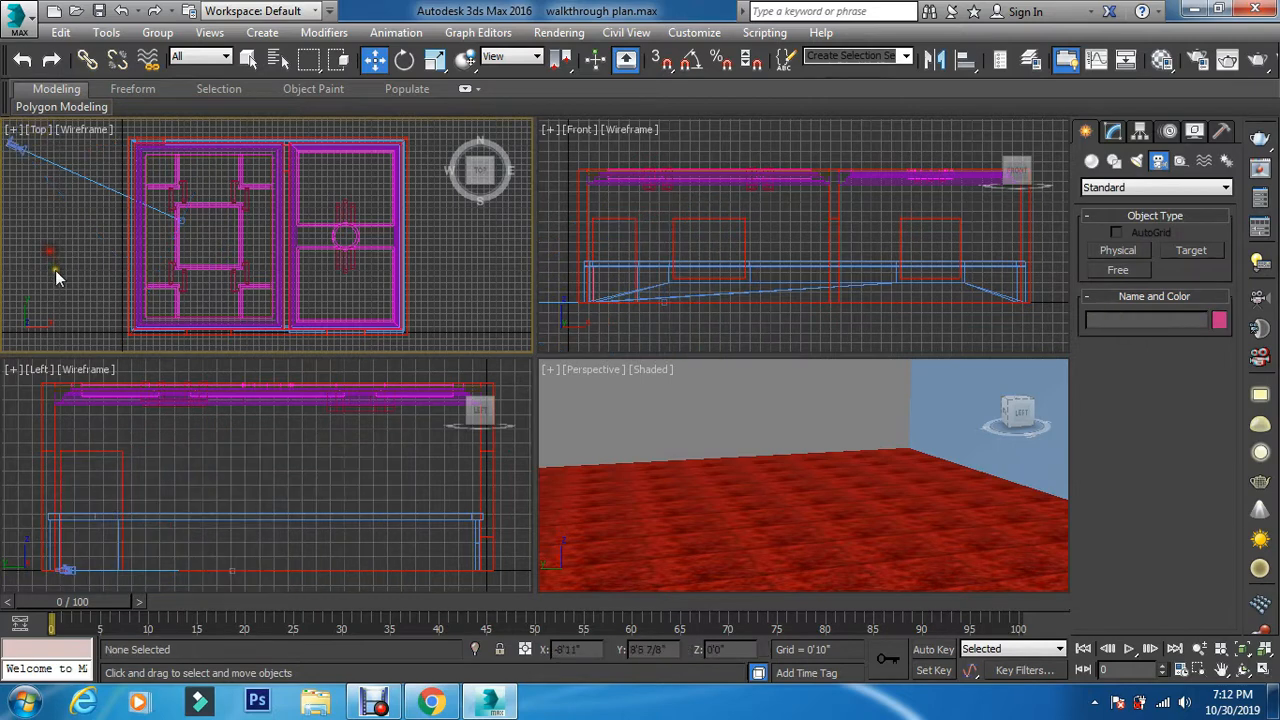
{"action": "scroll", "coordinate": [55, 270], "scroll_direction": "down", "scroll_amount": 5}
{"action": "left_click", "coordinate": [40, 222]}
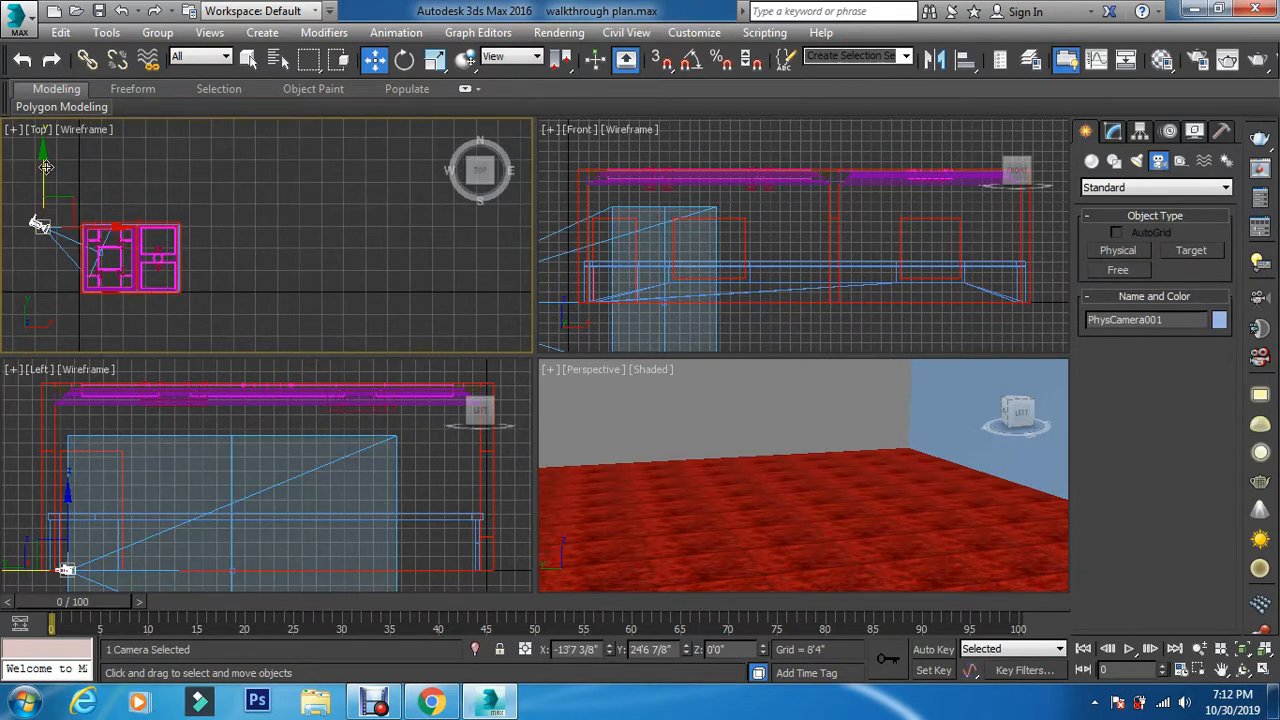
{"action": "left_click_drag", "start_coordinate": [45, 167], "coordinate": [36, 193]}
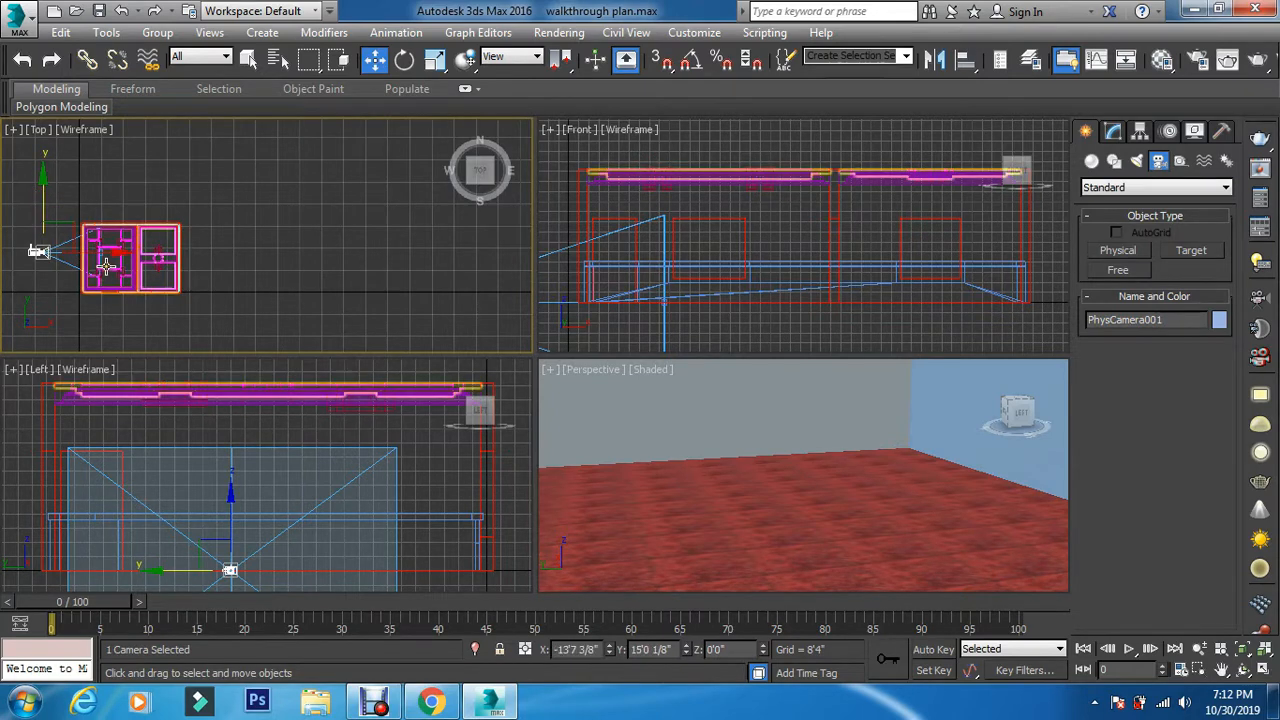
- Show the camera's view in place of the Perspective view and make the camera the selected object again with its parameters open
{"action": "left_click", "coordinate": [1113, 131]}
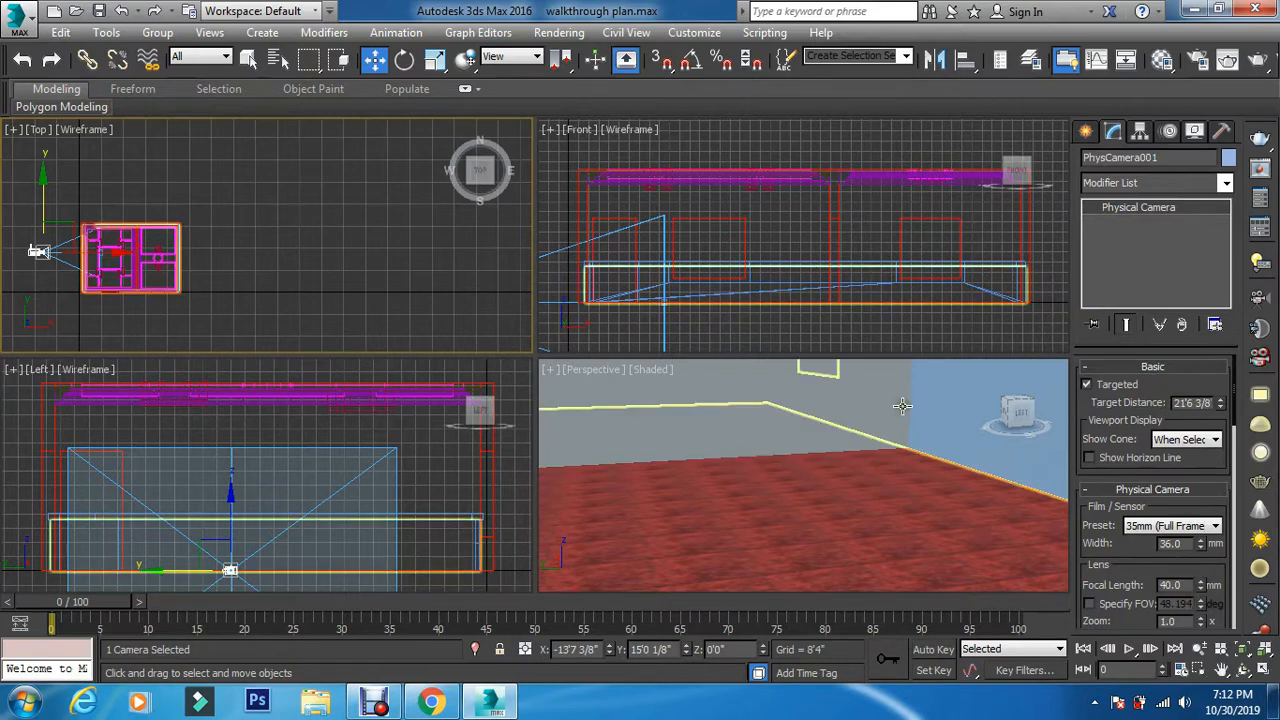
{"action": "left_click", "coordinate": [940, 455]}
{"action": "key", "text": "c"}
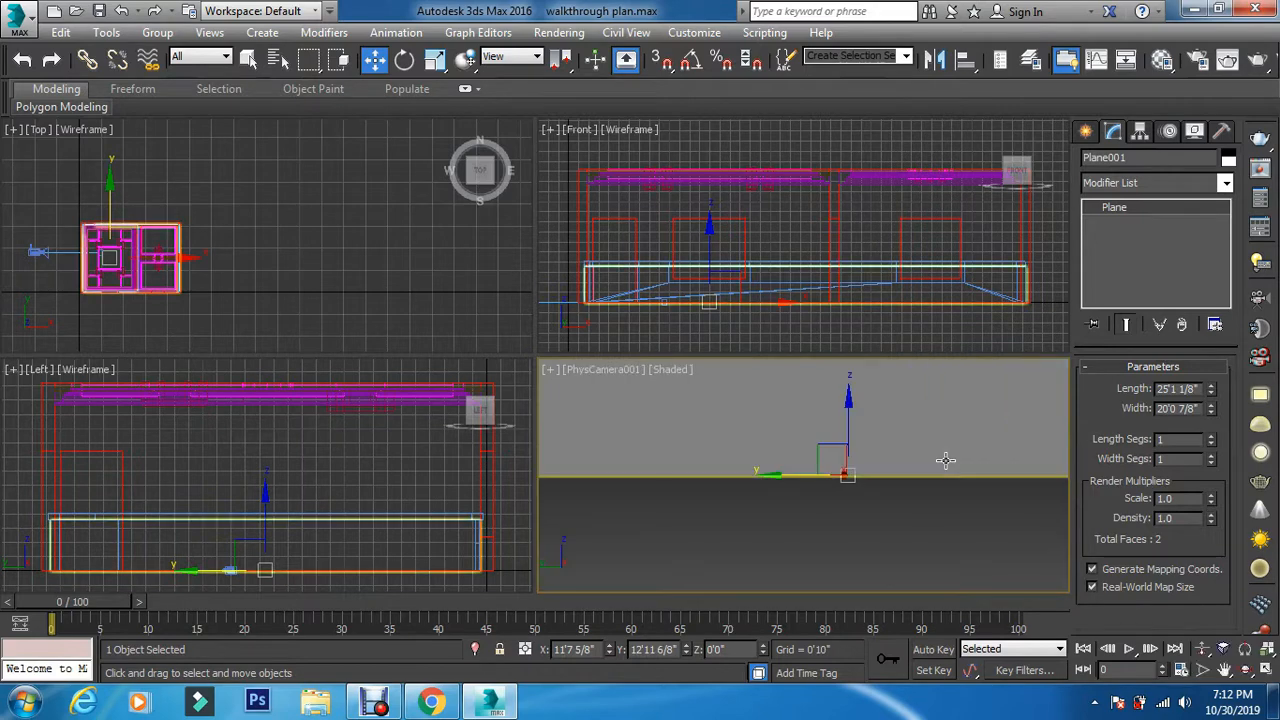
{"action": "left_click", "coordinate": [354, 300]}
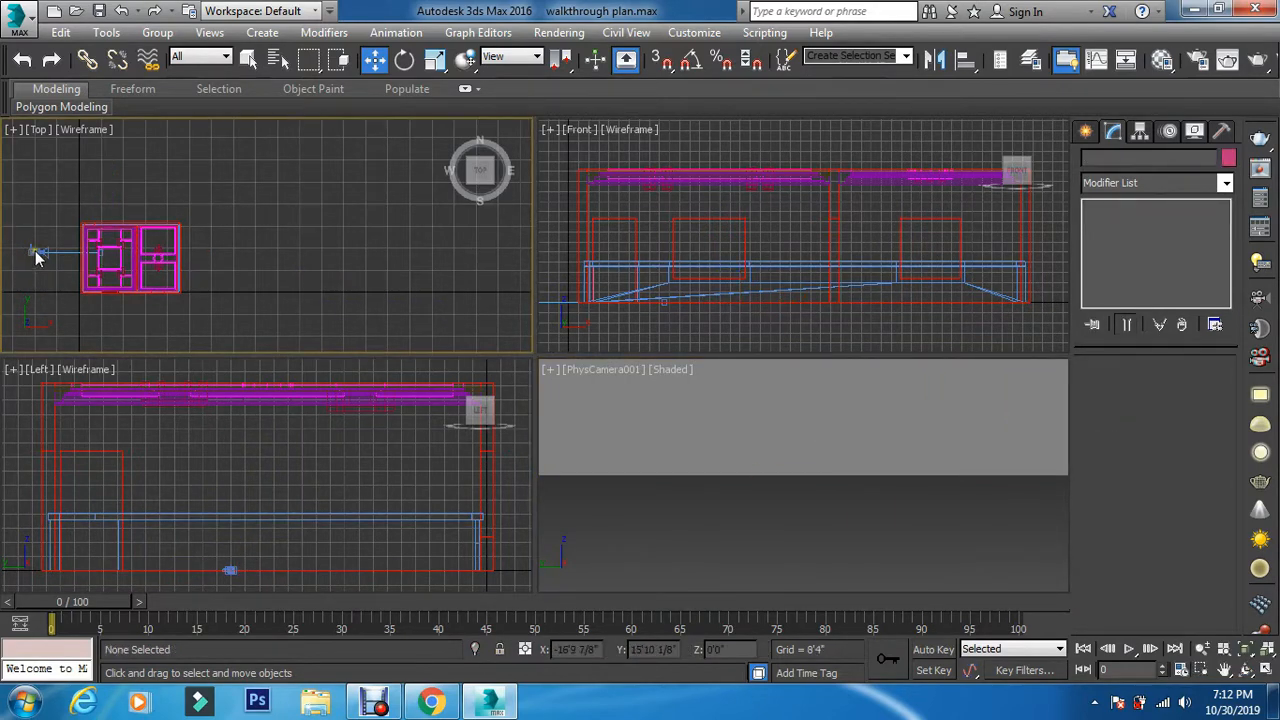
{"action": "key", "text": "ctrl+z"}
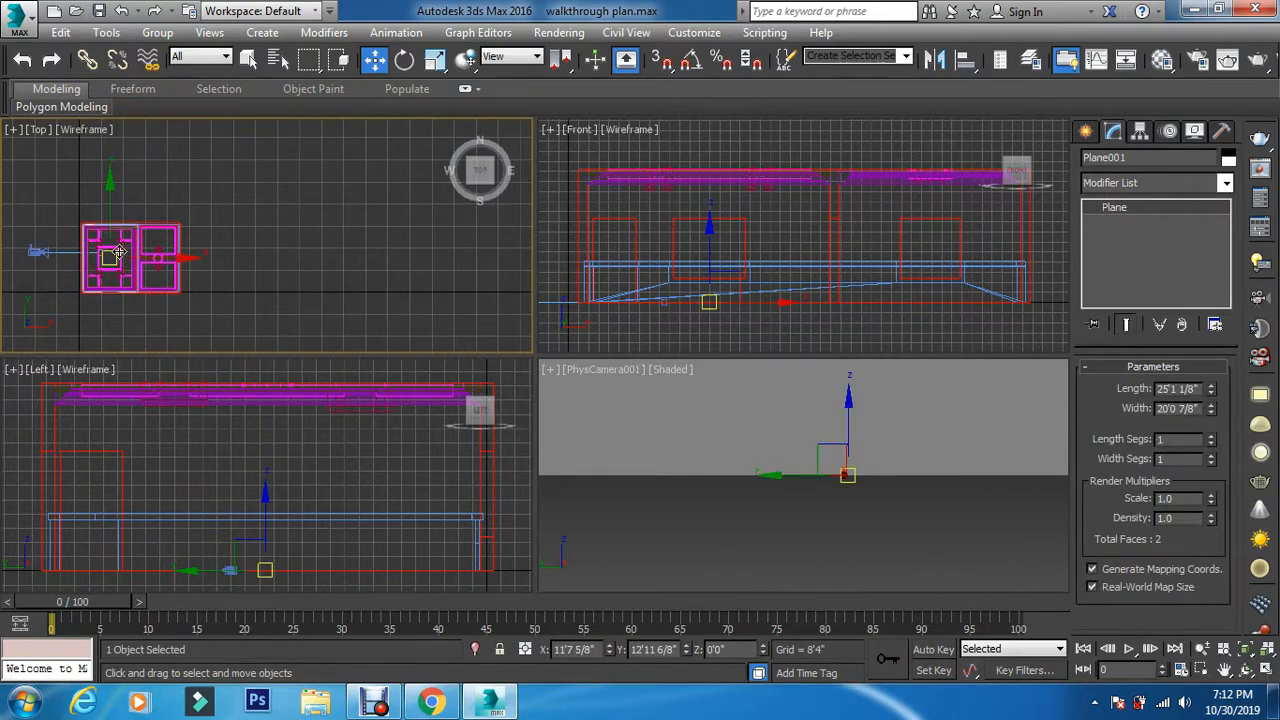
{"action": "key", "text": "ctrl+z"}
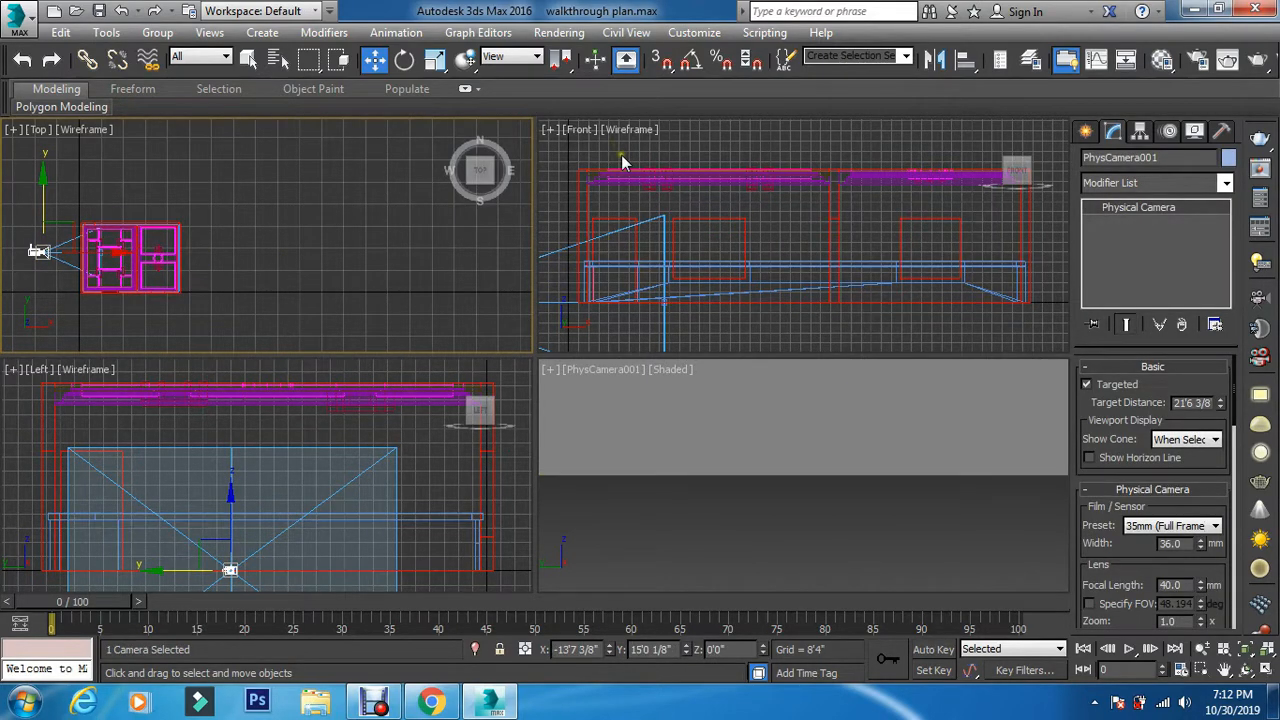
- Raise the camera body by about 4'4" in the Front view, leaving its target on the floor
{"action": "left_click", "coordinate": [671, 147]}
{"action": "scroll", "coordinate": [675, 210], "scroll_direction": "down", "scroll_amount": 5}
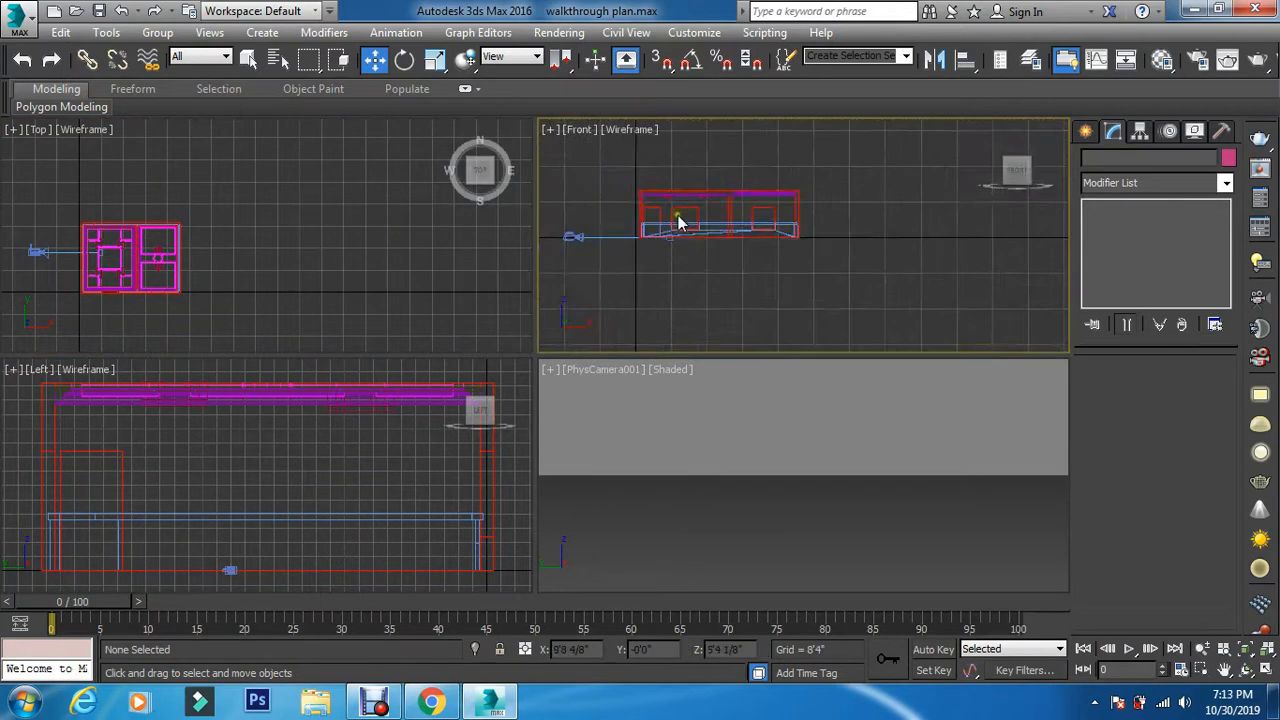
{"action": "scroll", "coordinate": [678, 222], "scroll_direction": "down", "scroll_amount": 2}
{"action": "left_click", "coordinate": [592, 236]}
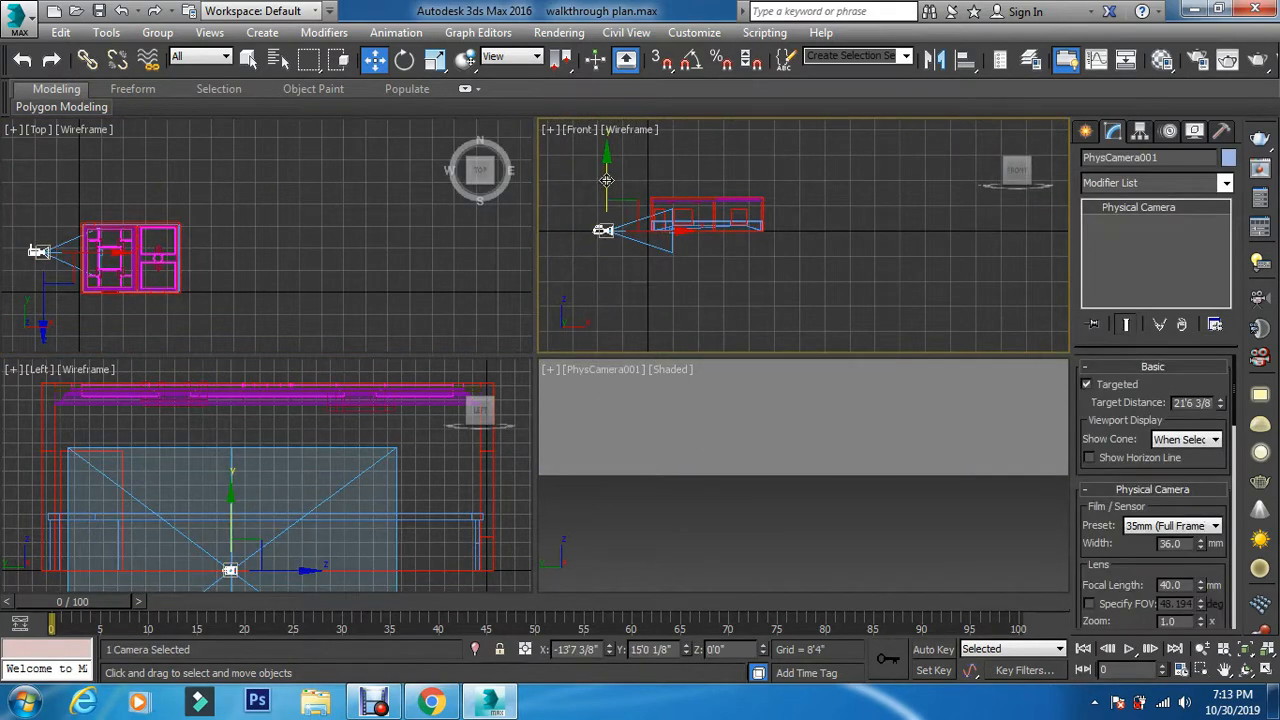
{"action": "mouse_move", "coordinate": [606, 180]}
{"action": "left_mouse_down"}
{"action": "mouse_move", "coordinate": [608, 155]}
{"action": "mouse_move", "coordinate": [605, 167]}
{"action": "left_mouse_up"}
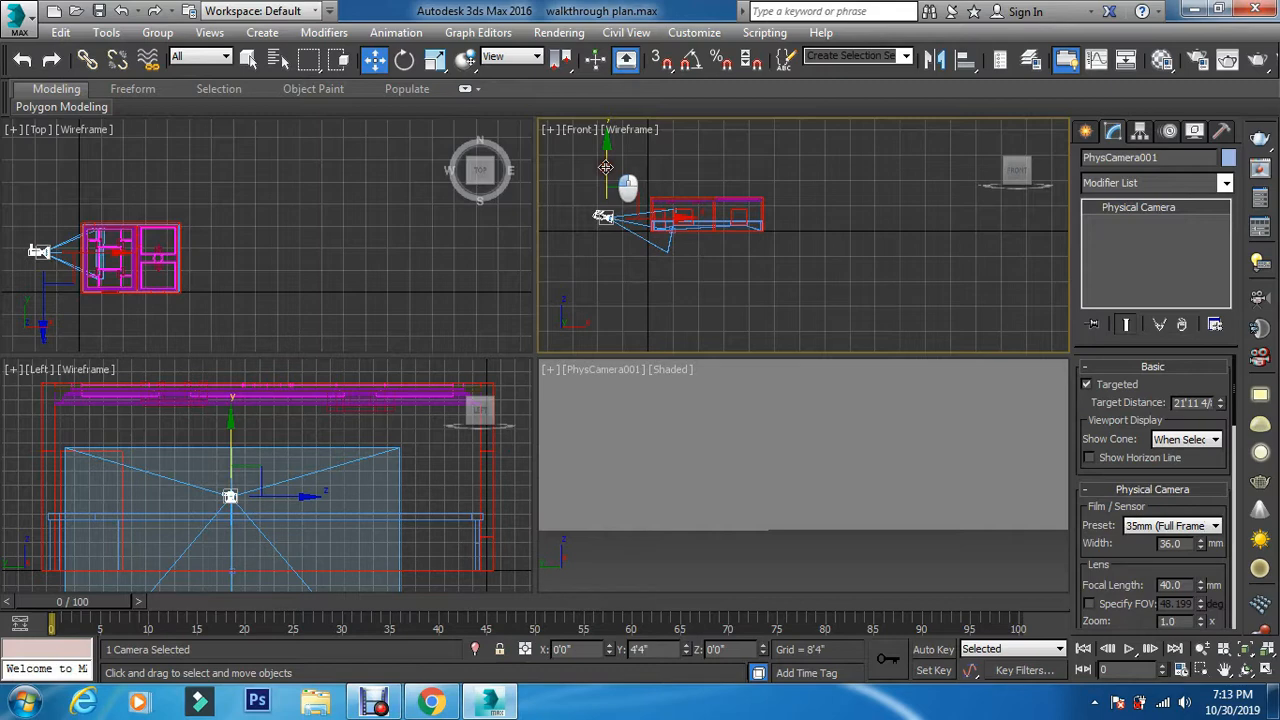
- Select the camera together with its target and raise both by about 3'11 4/8" in the Front view
{"action": "left_click", "coordinate": [694, 249]}
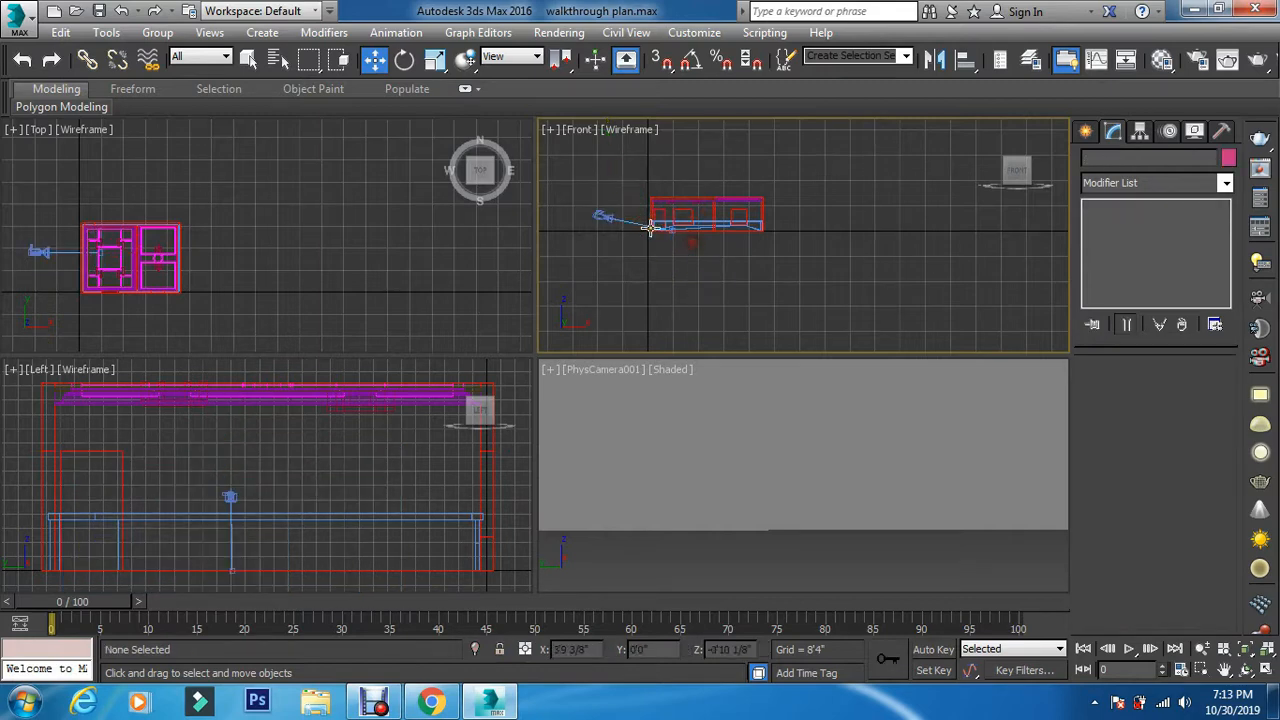
{"action": "scroll", "coordinate": [679, 240], "scroll_direction": "up", "scroll_amount": 5}
{"action": "scroll", "coordinate": [700, 248], "scroll_direction": "up", "scroll_amount": 2}
{"action": "scroll", "coordinate": [723, 237], "scroll_direction": "up", "scroll_amount": 2}
{"action": "scroll", "coordinate": [743, 223], "scroll_direction": "up", "scroll_amount": 2}
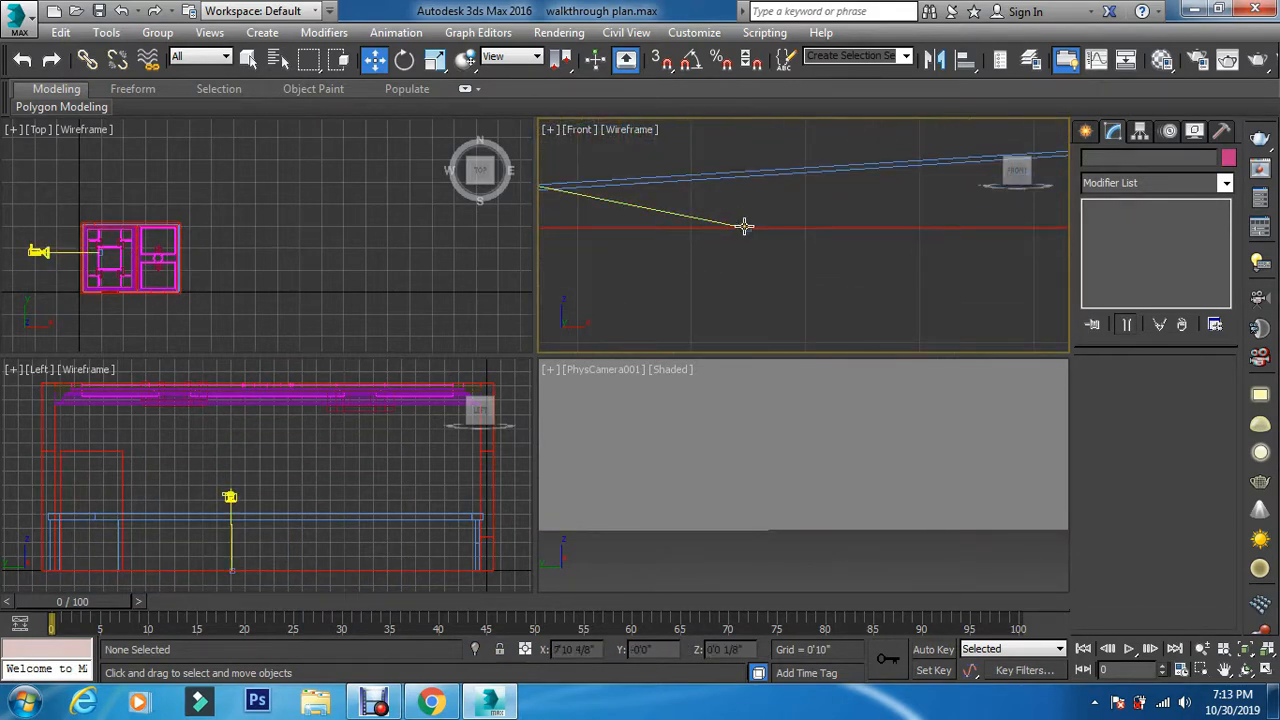
{"action": "left_click", "coordinate": [743, 227]}
{"action": "left_click", "coordinate": [696, 218]}
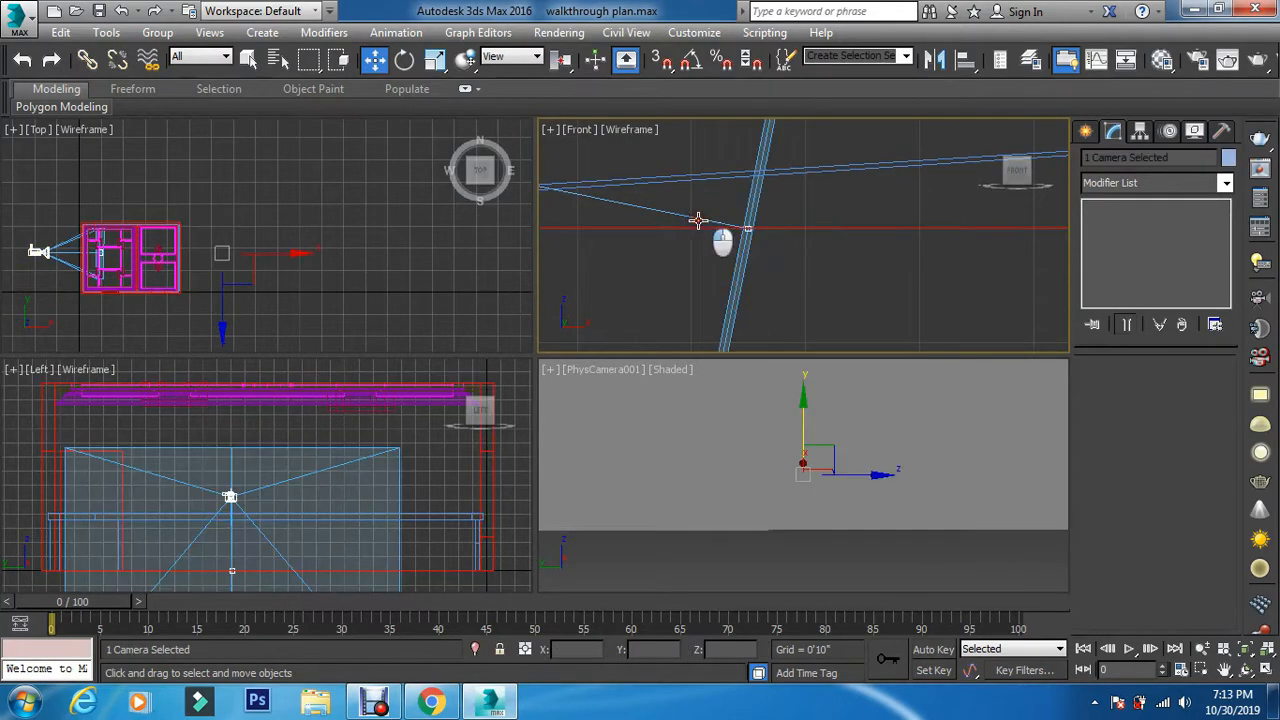
{"action": "scroll", "coordinate": [750, 232], "scroll_direction": "up", "scroll_amount": 4}
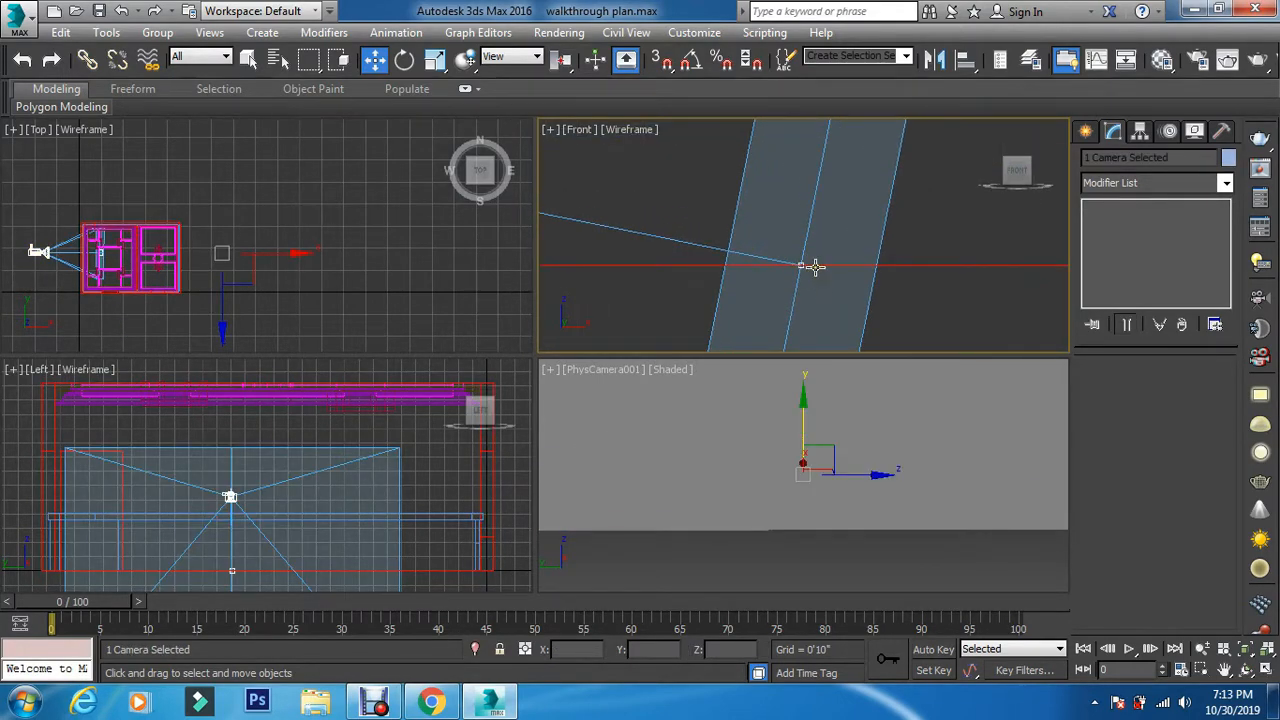
{"action": "left_click", "coordinate": [803, 288]}
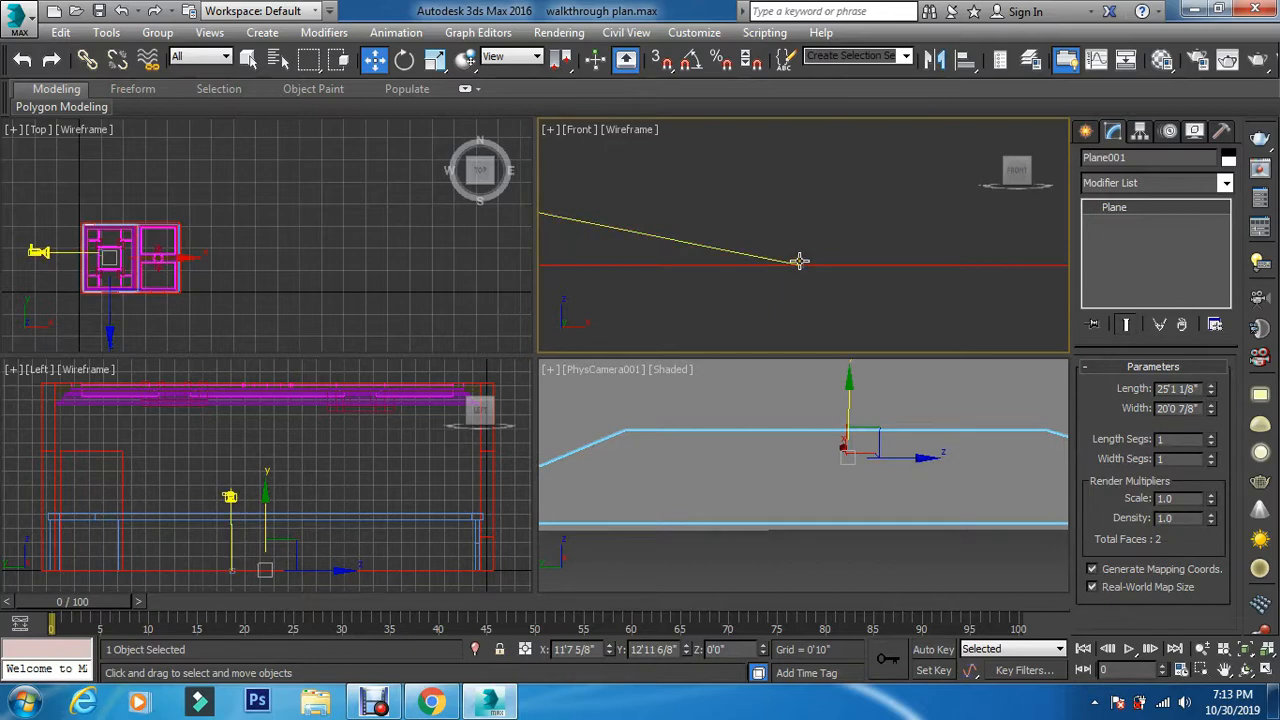
{"action": "left_click", "coordinate": [801, 262]}
{"action": "scroll", "coordinate": [775, 309], "scroll_direction": "up", "scroll_amount": 3}
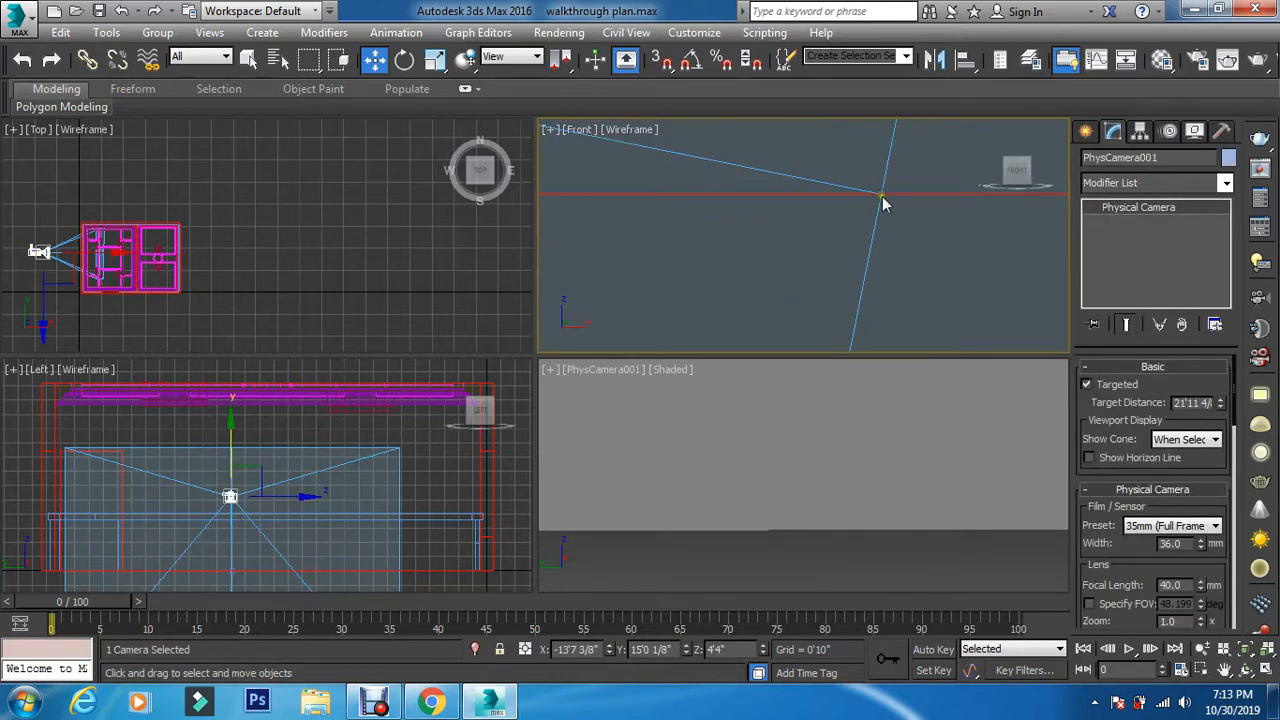
{"action": "scroll", "coordinate": [888, 180], "scroll_direction": "up", "scroll_amount": 4}
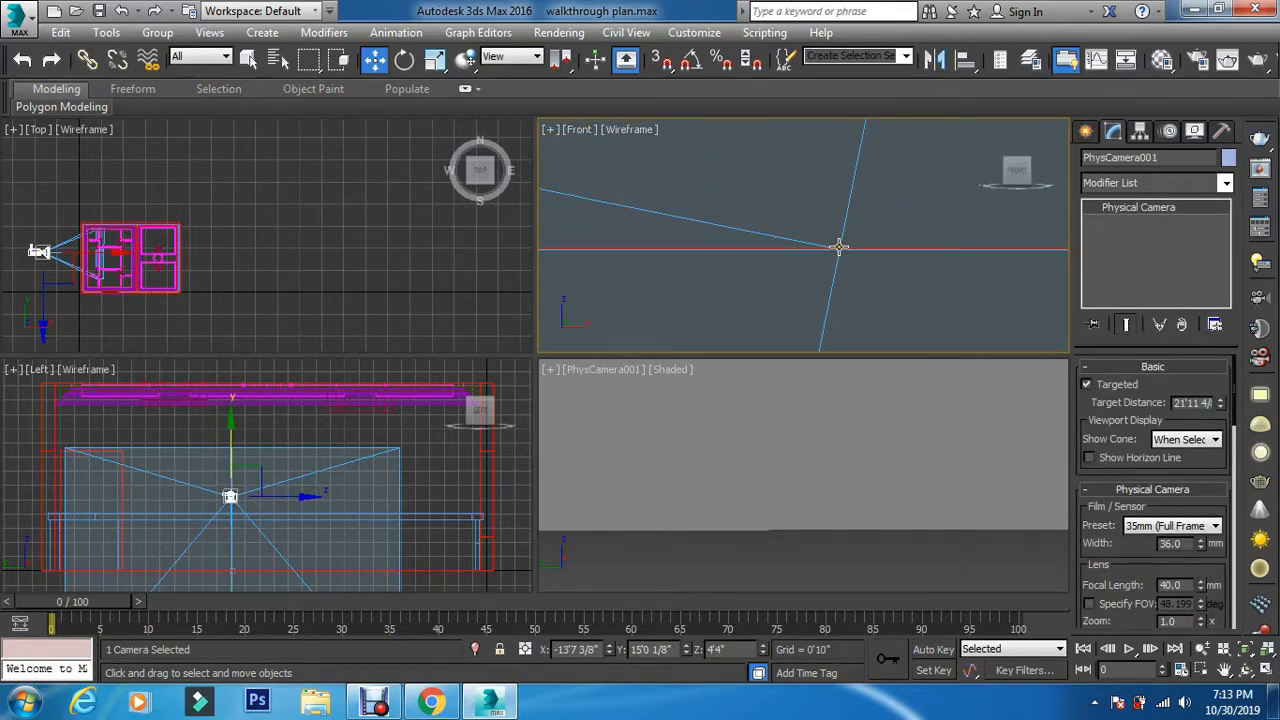
{"action": "left_click", "coordinate": [839, 247]}
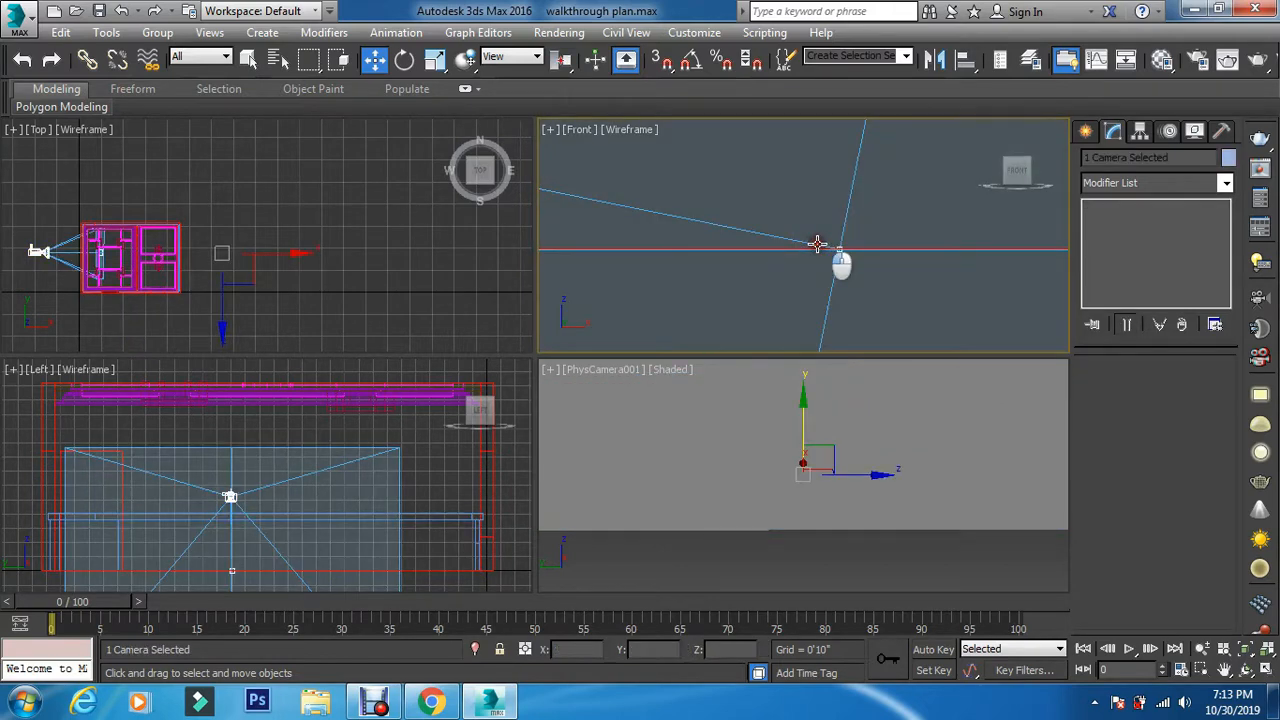
{"action": "scroll", "coordinate": [818, 246], "scroll_direction": "down", "scroll_amount": 15}
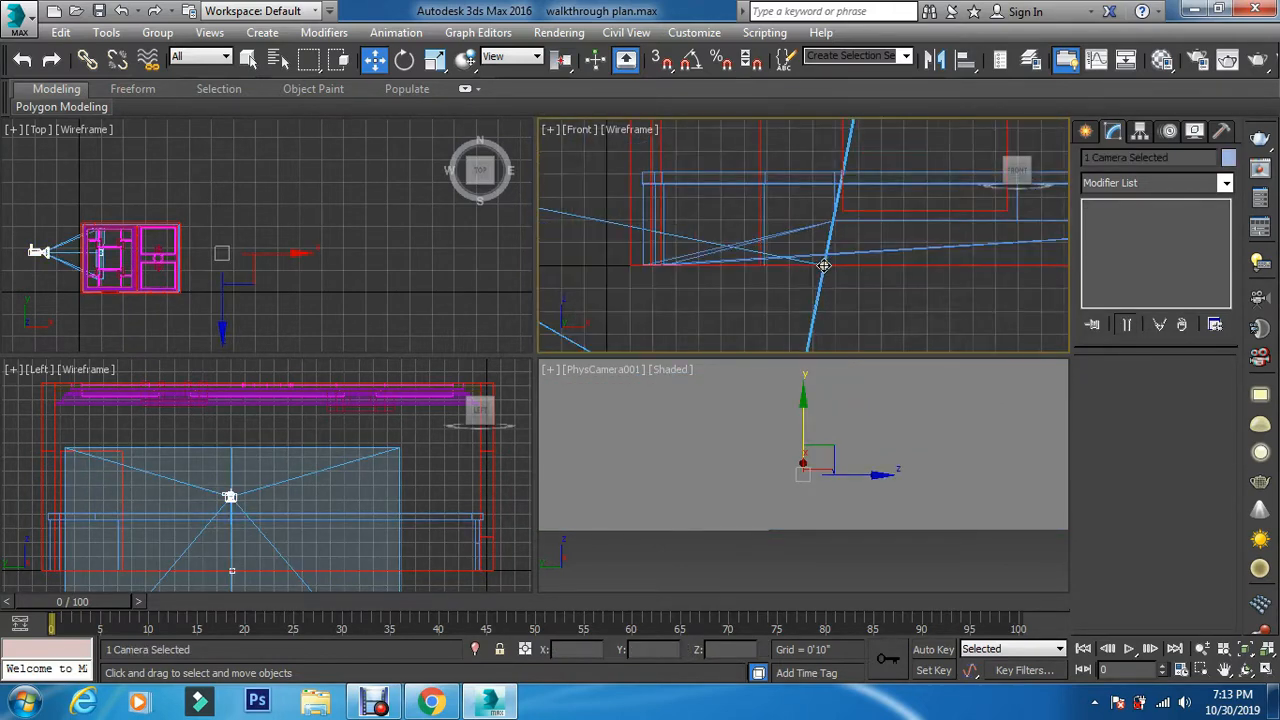
{"action": "scroll", "coordinate": [823, 265], "scroll_direction": "down", "scroll_amount": 12}
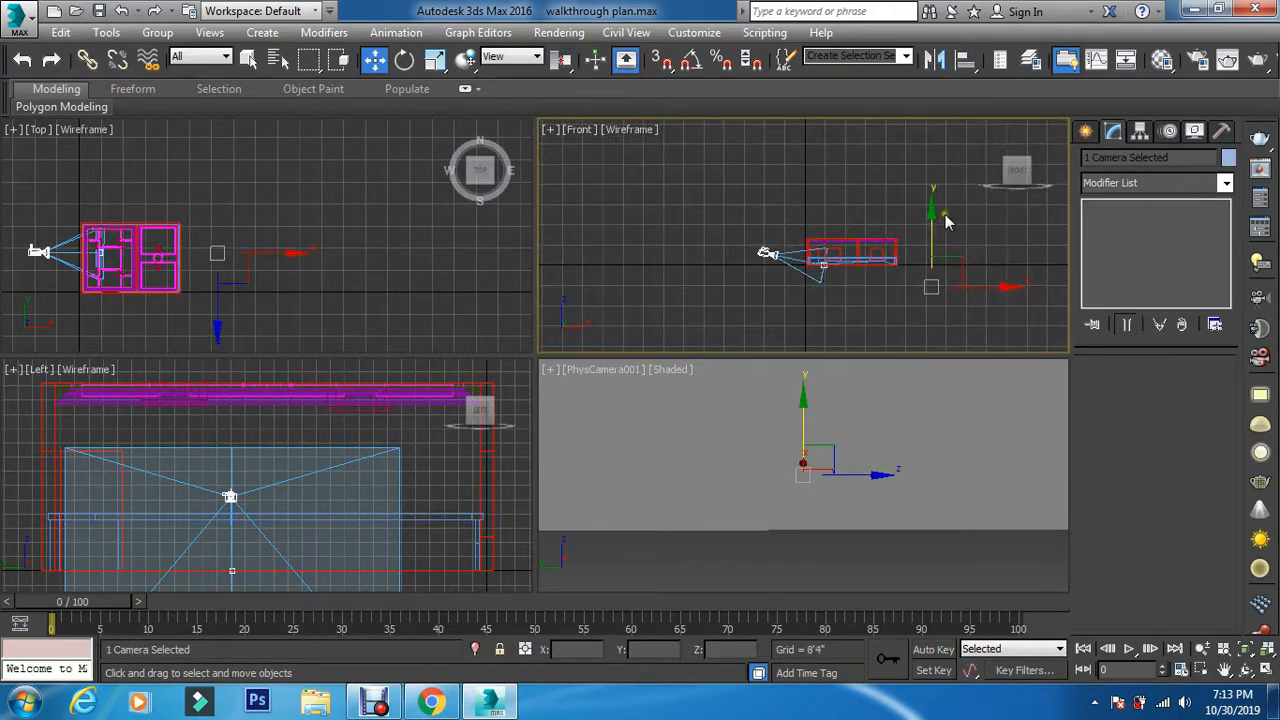
{"action": "left_click_drag", "start_coordinate": [928, 230], "coordinate": [930, 218]}
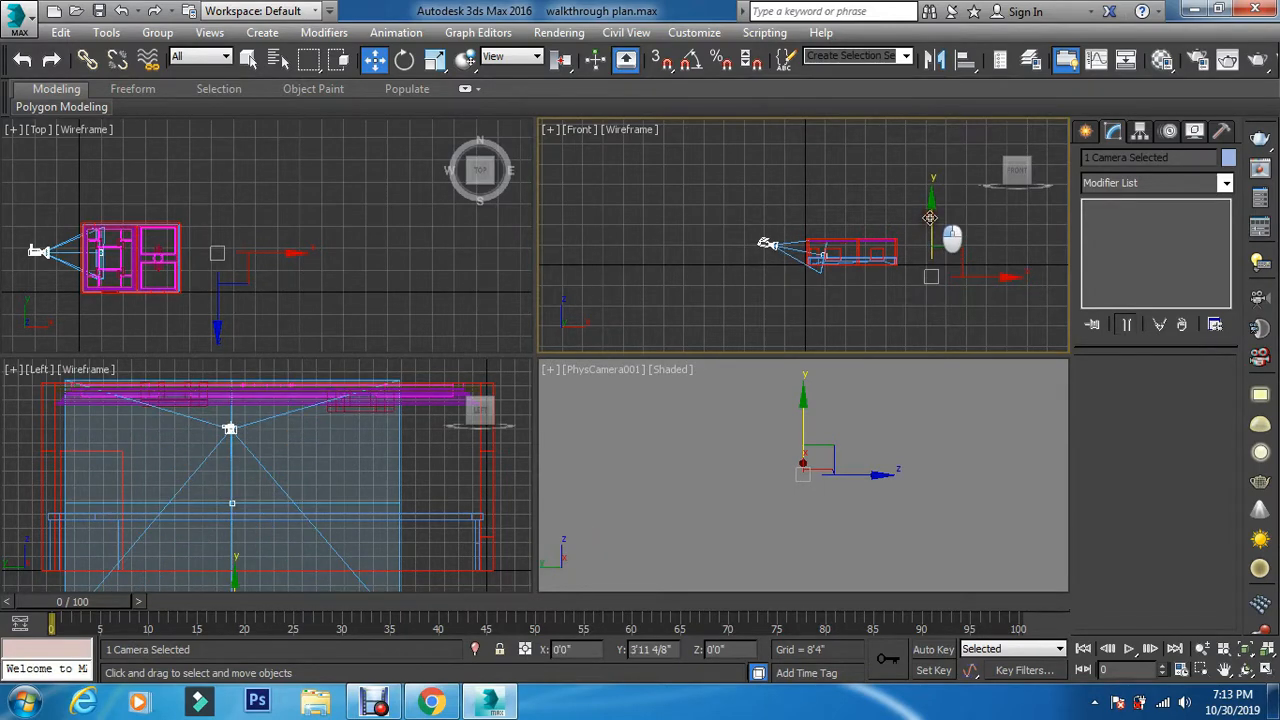
- Lower only the camera body in the Front view to a height of about 4'8 5/8", nearly level with its target
{"action": "scroll", "coordinate": [766, 240], "scroll_direction": "up", "scroll_amount": 12}
{"action": "left_click", "coordinate": [772, 228]}
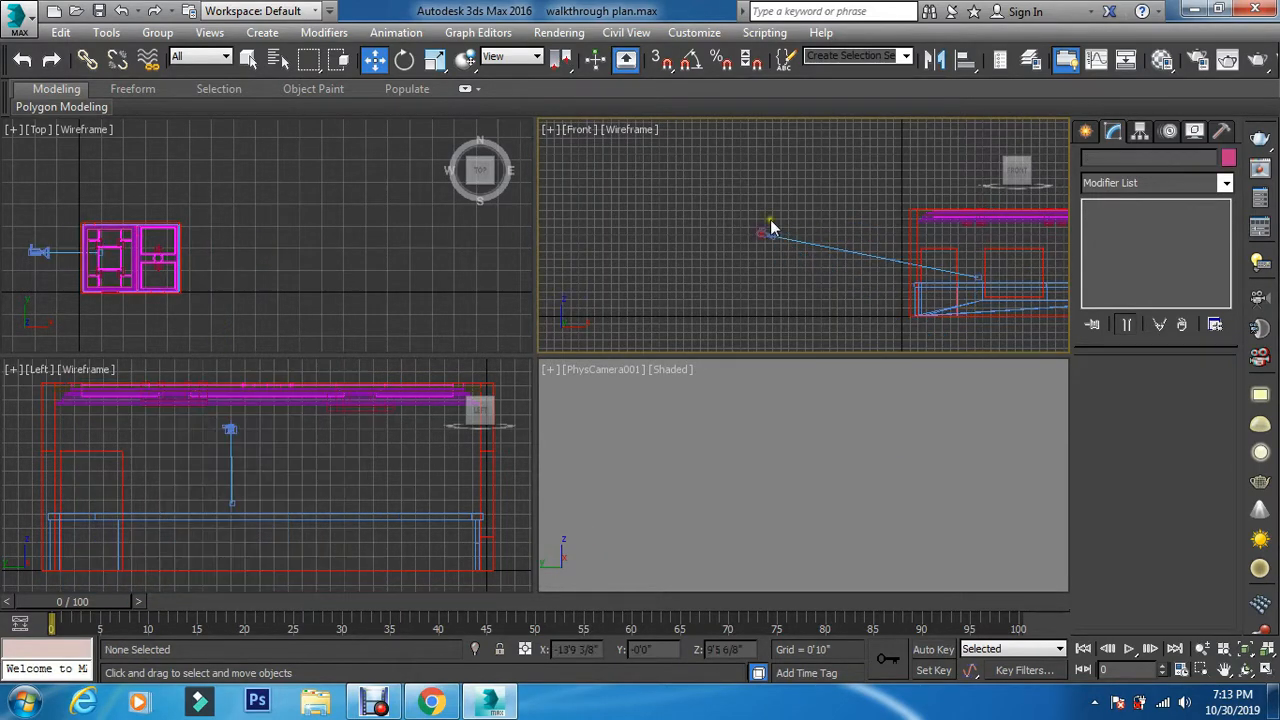
{"action": "left_click", "coordinate": [764, 238]}
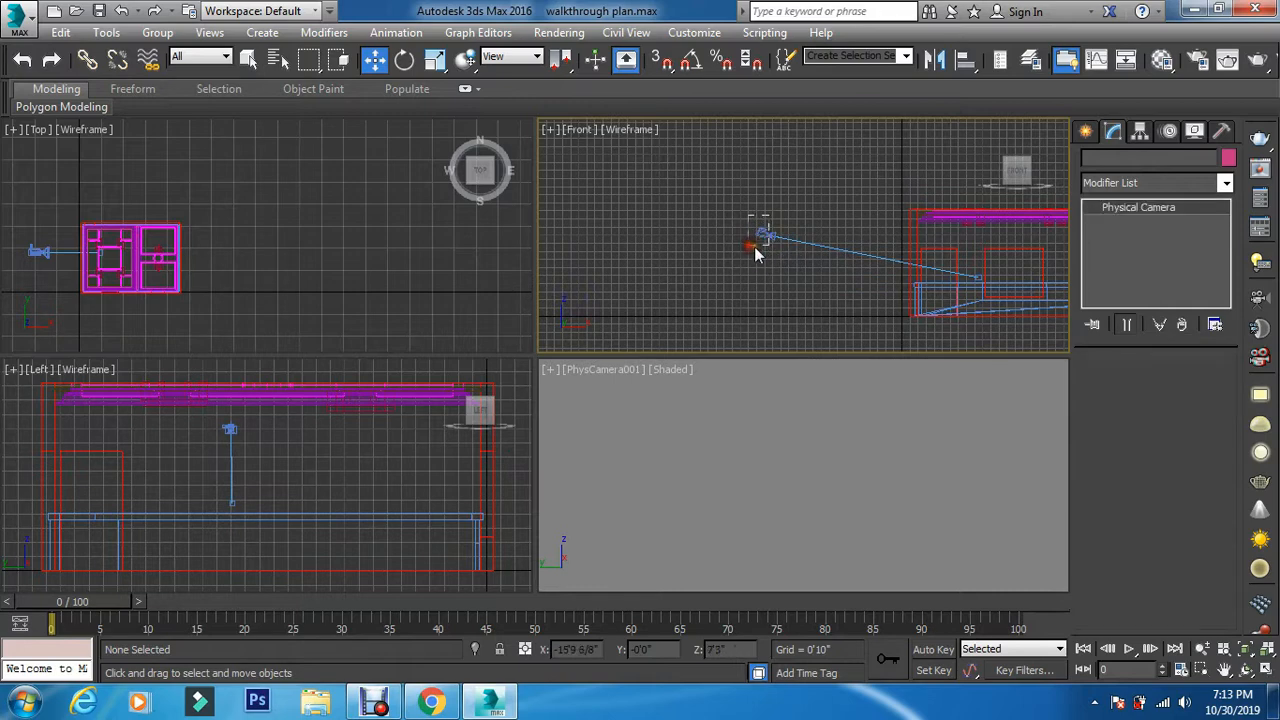
{"action": "left_click_drag", "start_coordinate": [766, 234], "coordinate": [765, 223]}
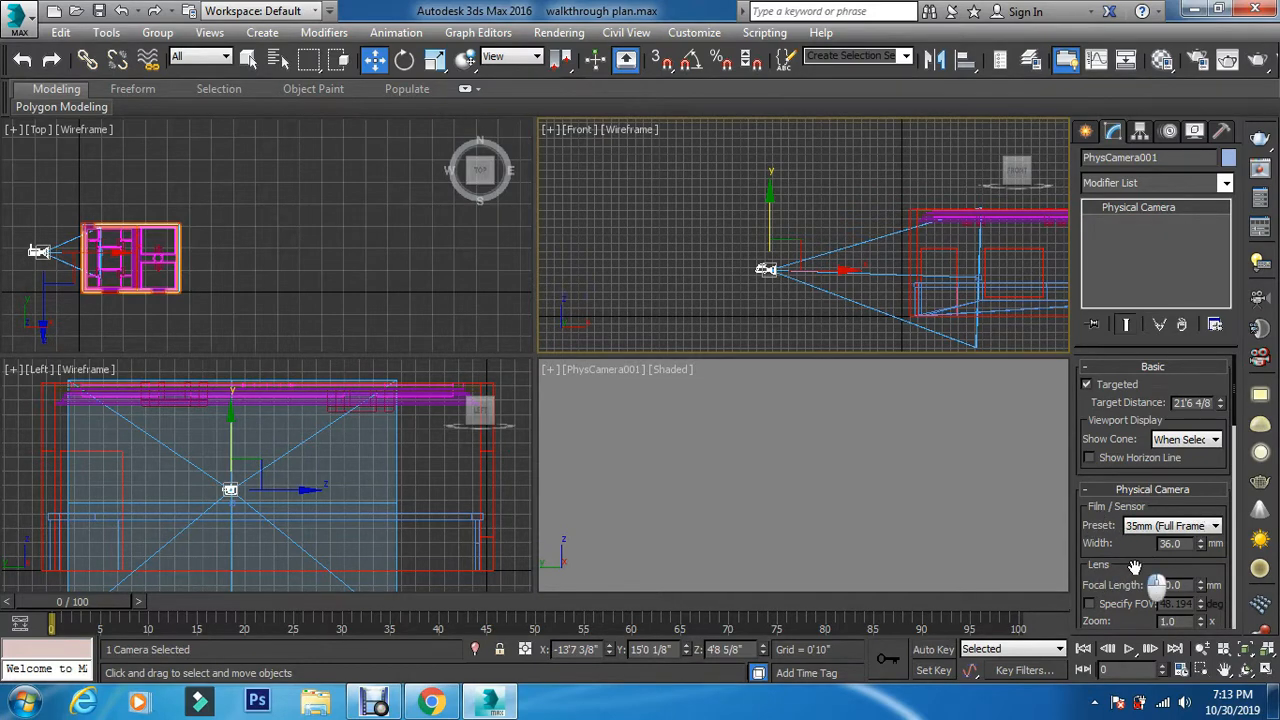
- Set the camera's focal length to 15 mm and its film width to 15 mm
{"action": "left_click_drag", "start_coordinate": [1126, 578], "coordinate": [1199, 460]}
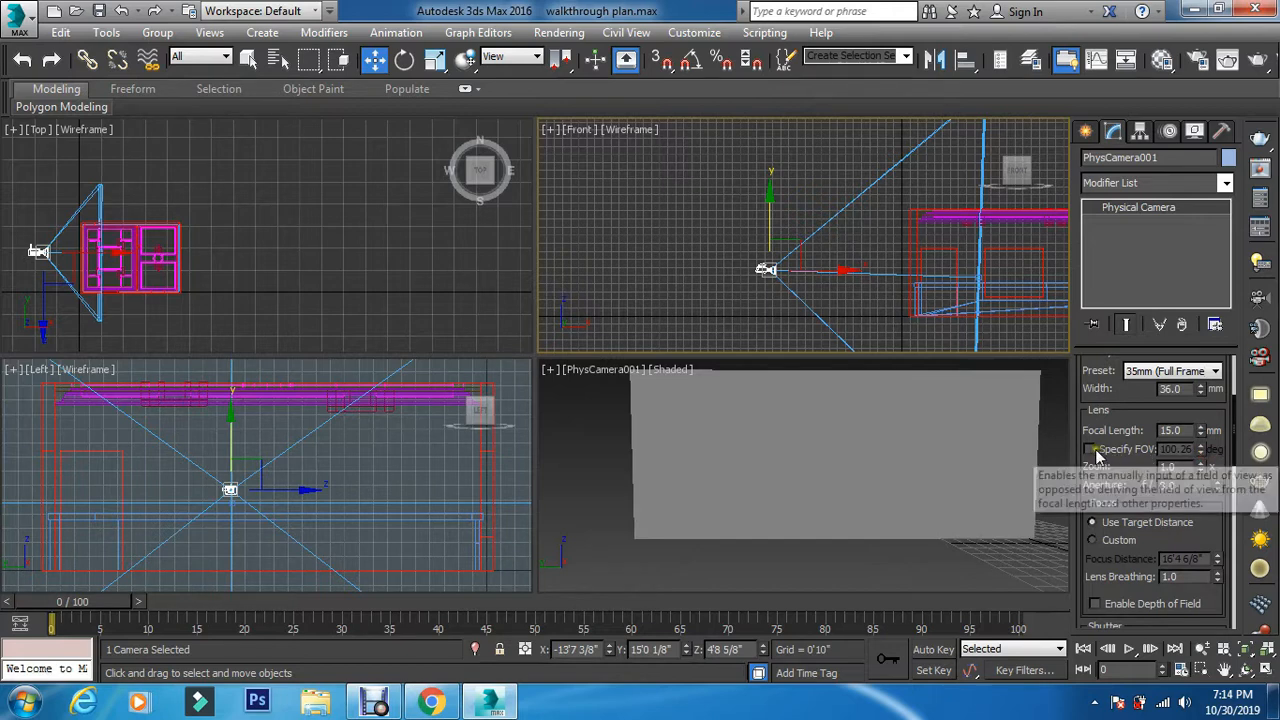
{"action": "mouse_move", "coordinate": [1203, 392]}
{"action": "left_mouse_down"}
{"action": "mouse_move", "coordinate": [1203, 432]}
{"action": "mouse_move", "coordinate": [1206, 406]}
{"action": "left_mouse_up"}
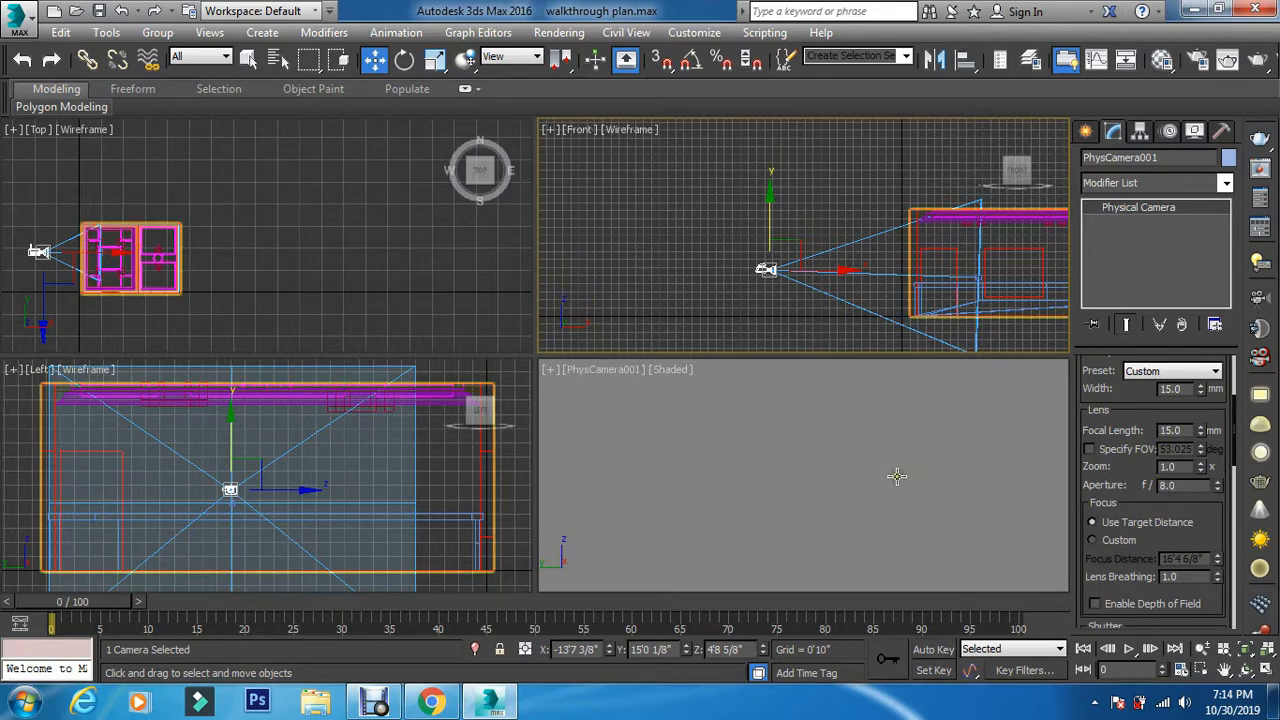
- Move the camera and its target together along X toward the building until the camera reaches the outer wall, and clear the selection
{"action": "left_click", "coordinate": [687, 233]}
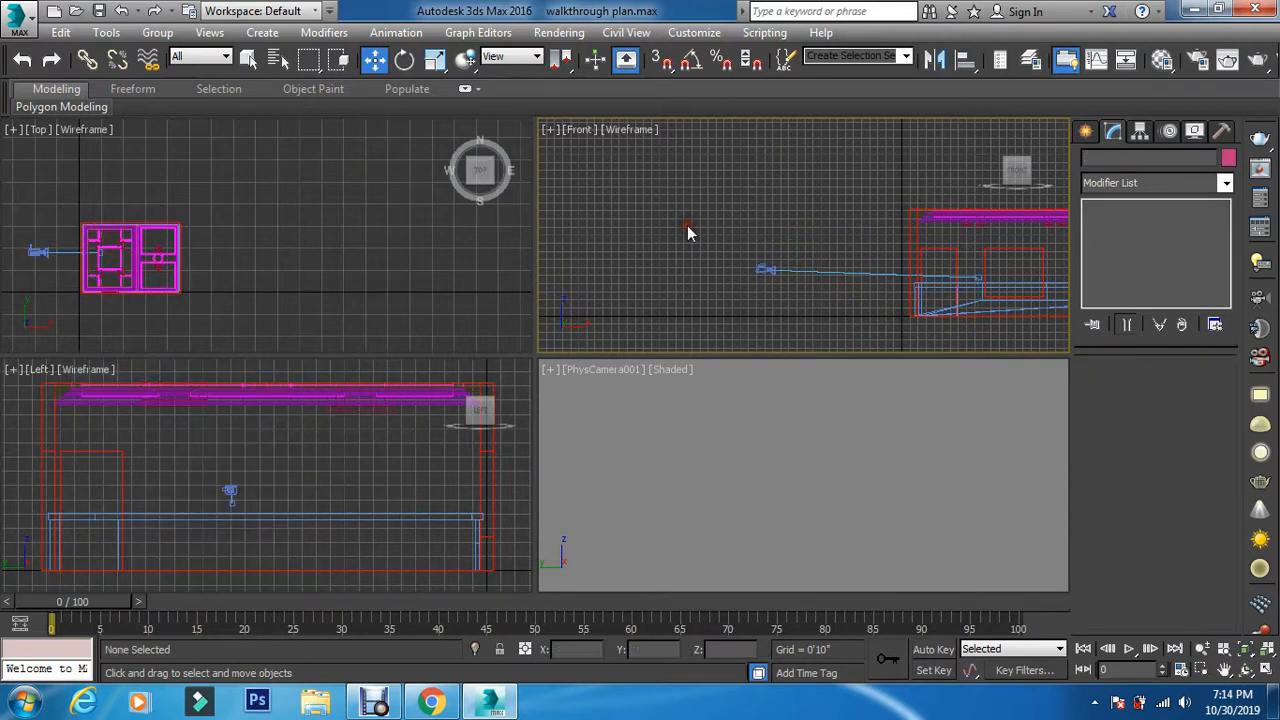
{"action": "left_click", "coordinate": [766, 270]}
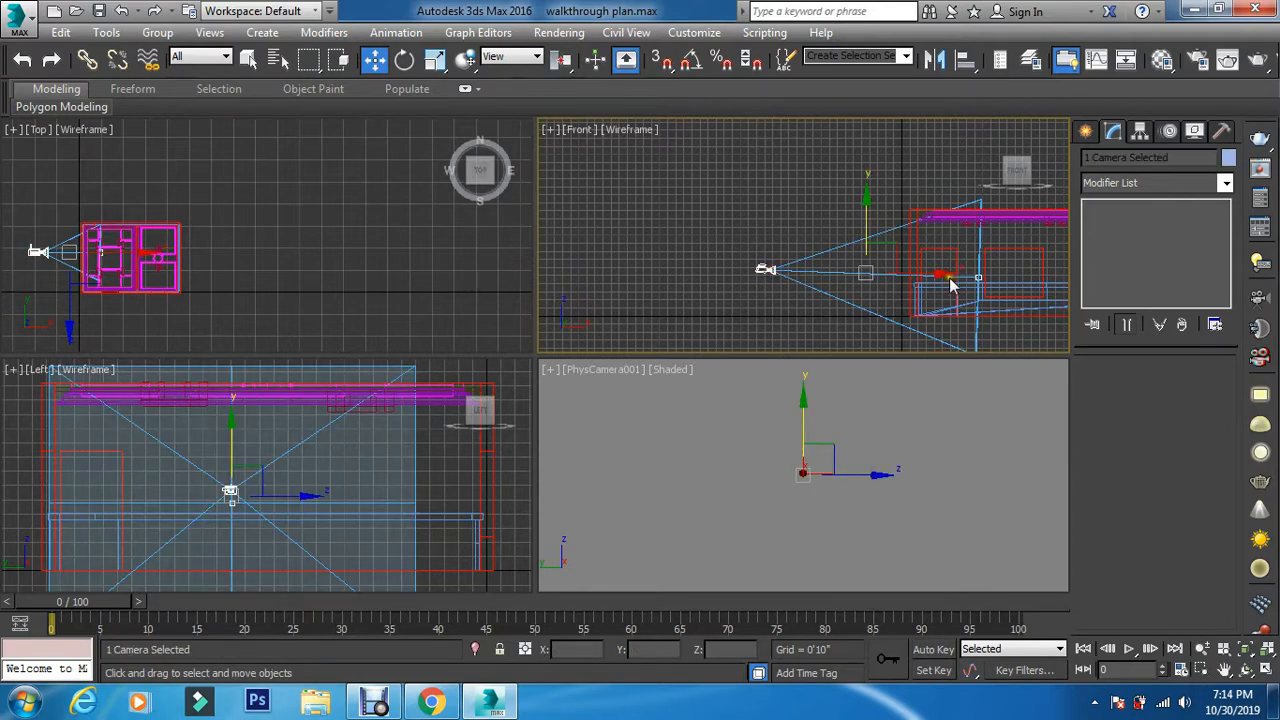
{"action": "left_click_drag", "start_coordinate": [932, 274], "coordinate": [1078, 324]}
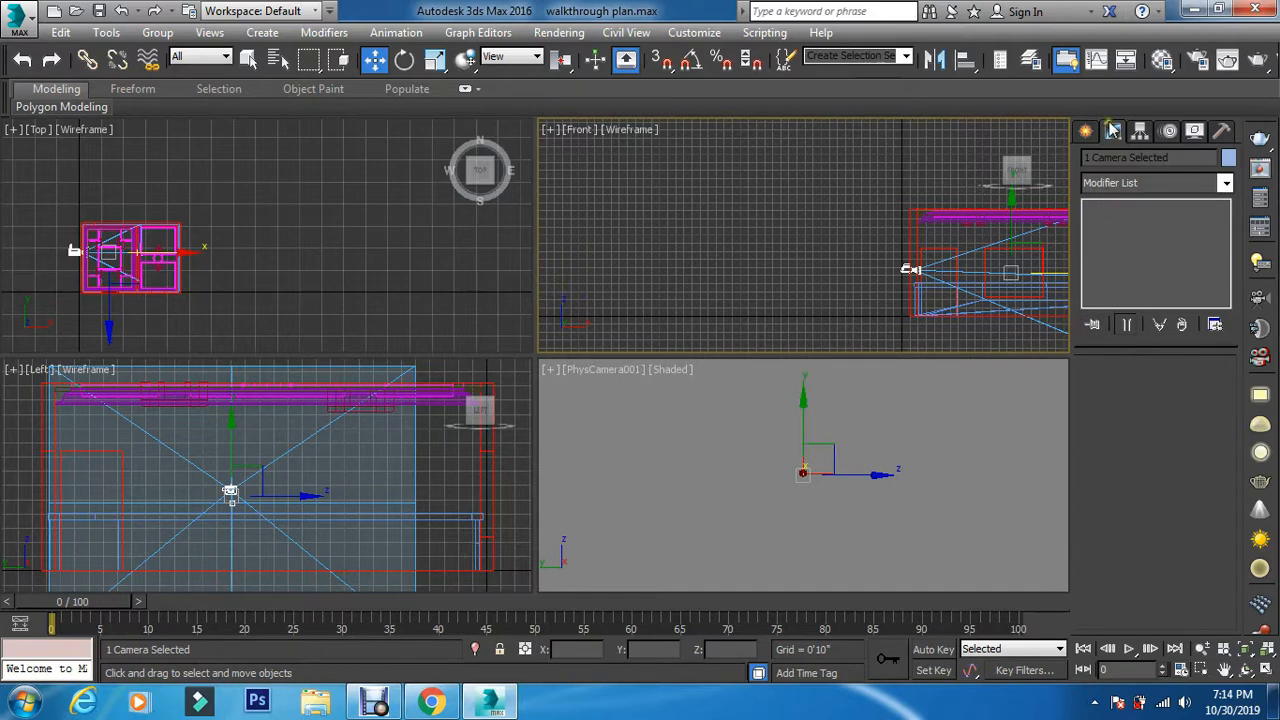
{"action": "left_click", "coordinate": [878, 240]}
{"action": "scroll", "coordinate": [912, 269], "scroll_direction": "up", "scroll_amount": 4}
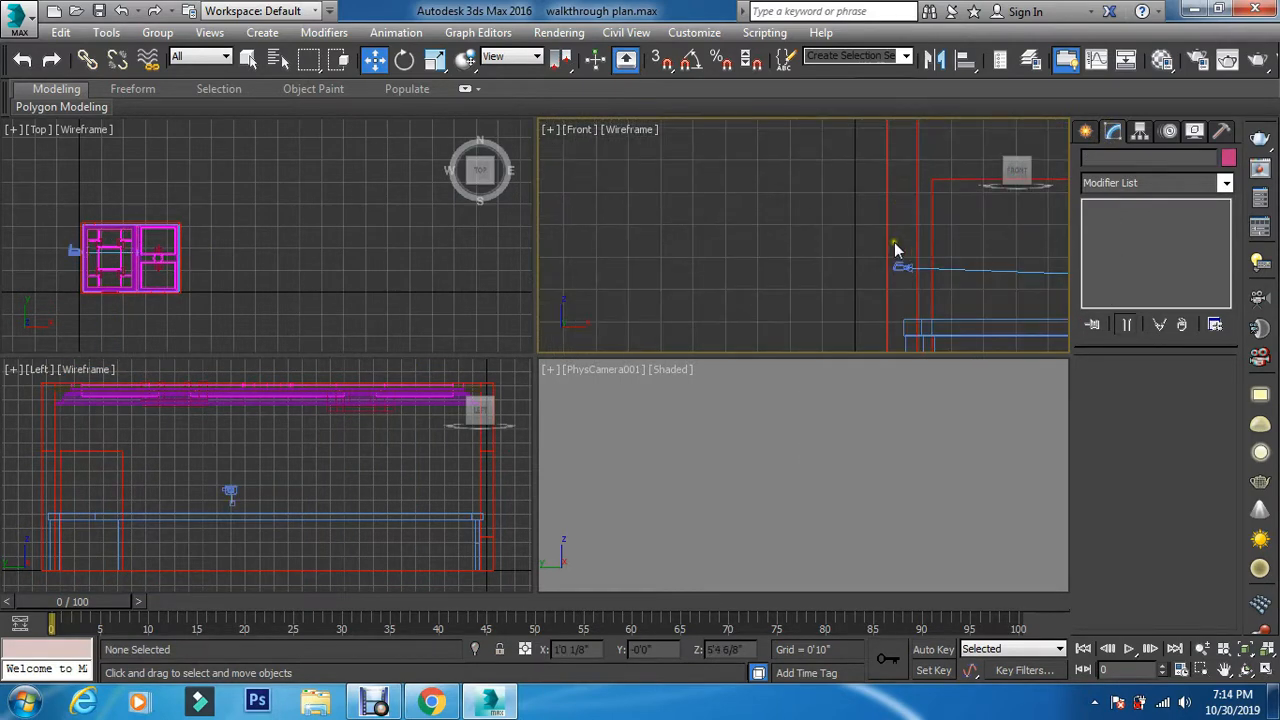
- Move only the camera body along X in the Front view to 1'10 4/8", through the outer wall to the room's inner edge
{"action": "left_click", "coordinate": [889, 281]}
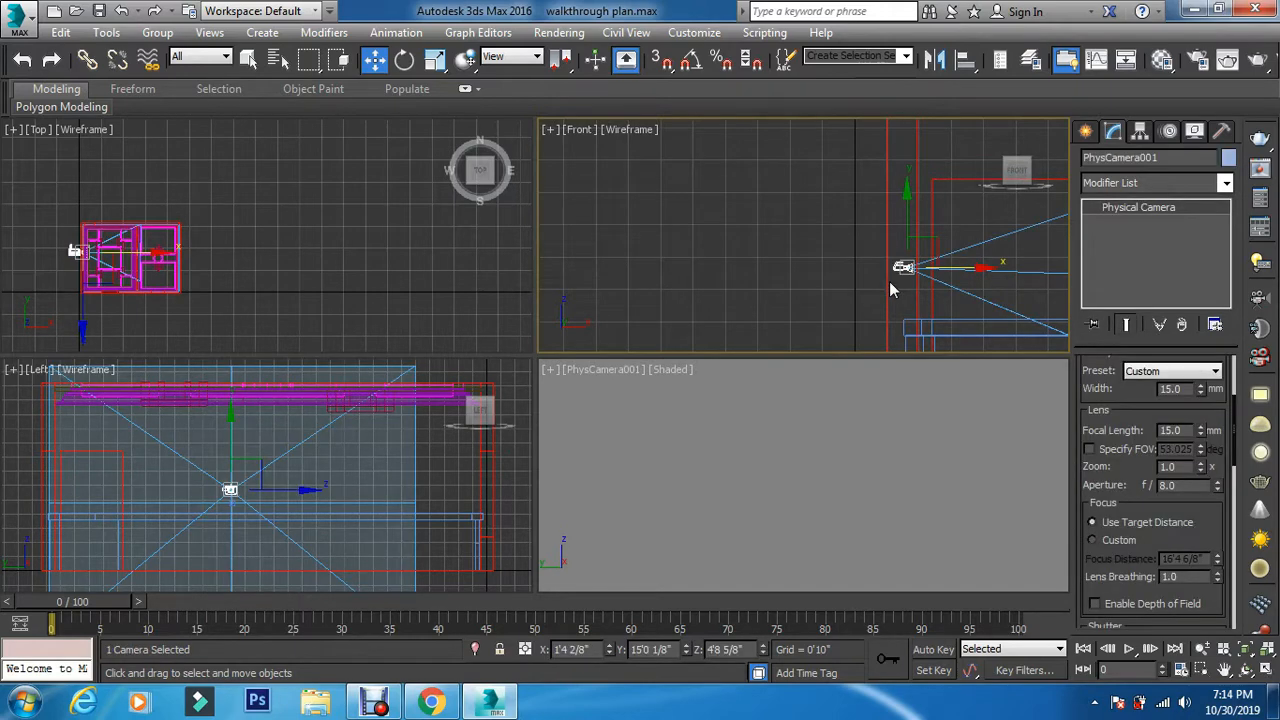
{"action": "left_click_drag", "start_coordinate": [952, 273], "coordinate": [974, 274]}
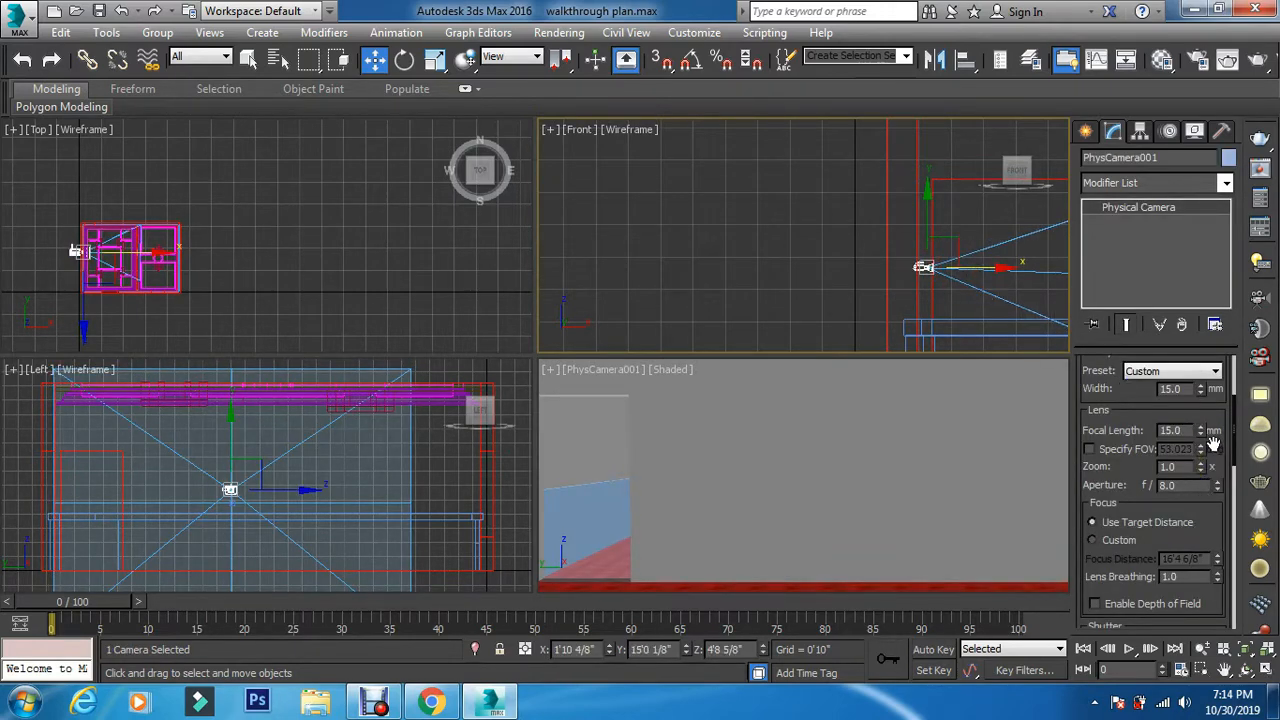
- Try camera focal lengths of 5, 4, 1 and 0 mm, then switch Specify FOV on and off again at 1 mm
{"action": "left_click_drag", "start_coordinate": [1201, 431], "coordinate": [1203, 443]}
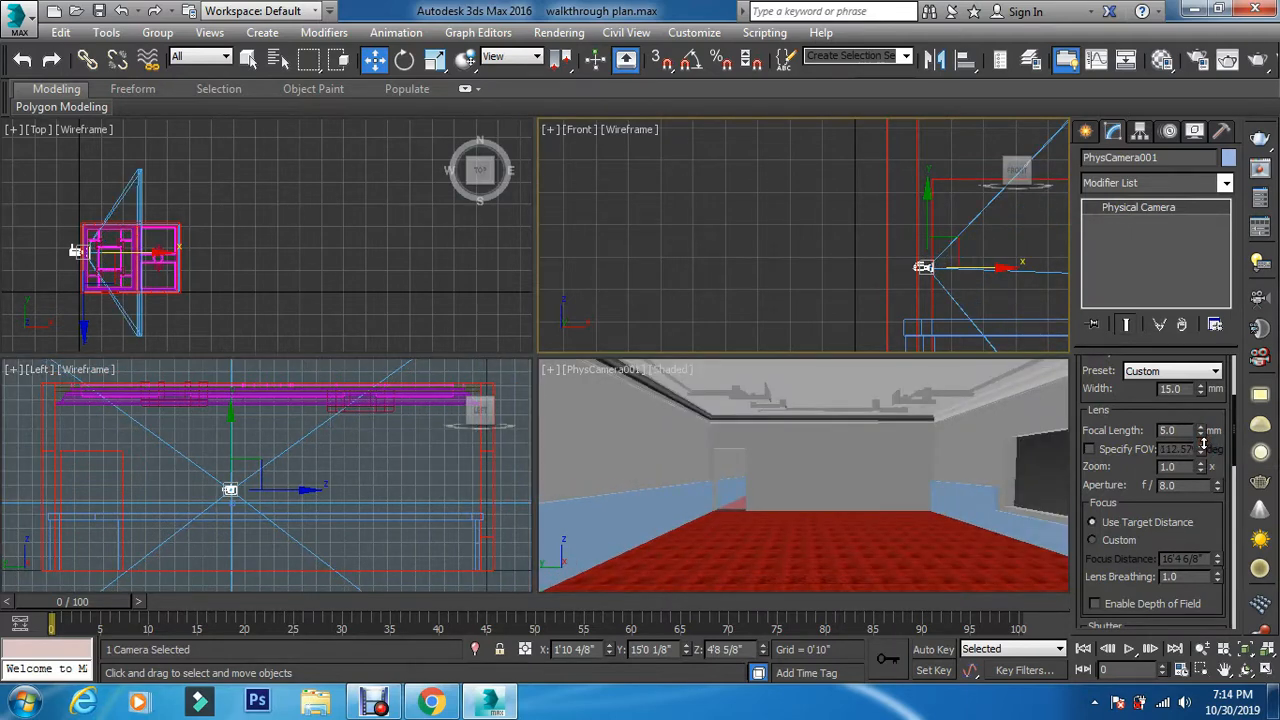
{"action": "left_click_drag", "start_coordinate": [1203, 431], "coordinate": [1206, 436]}
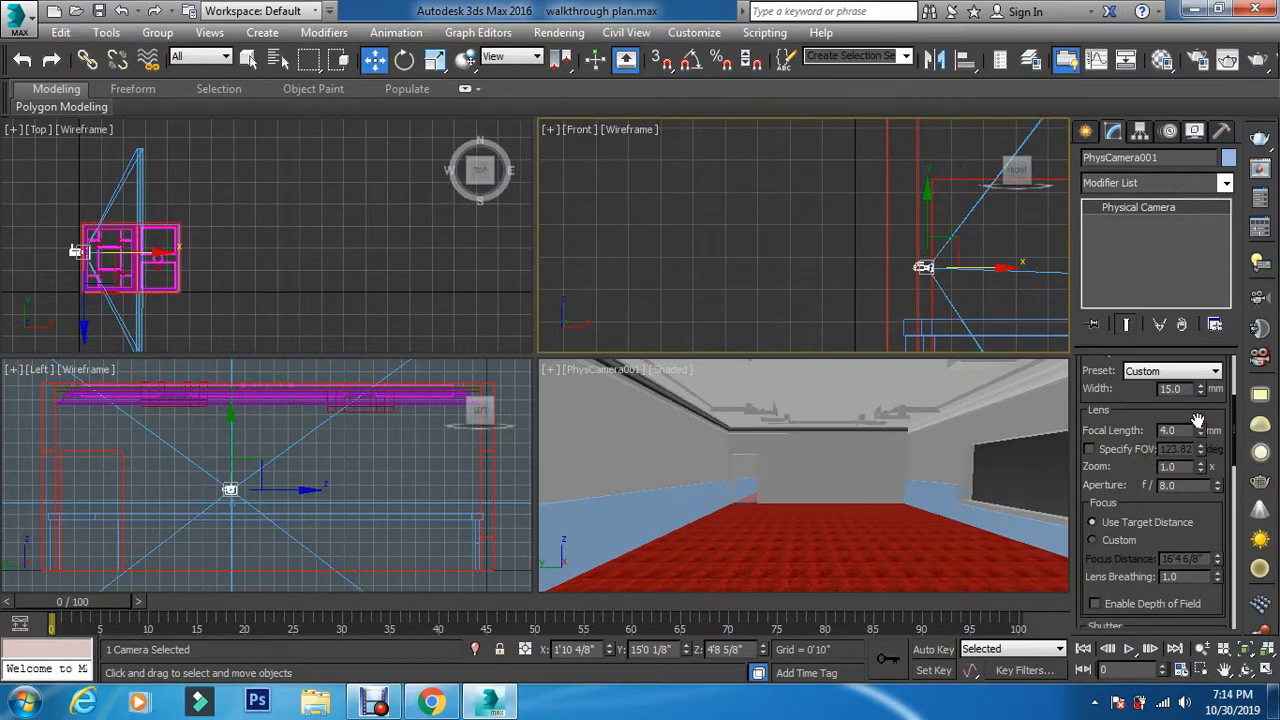
{"action": "left_click", "coordinate": [1200, 427]}
{"action": "left_click", "coordinate": [1200, 434]}
{"action": "left_click", "coordinate": [1200, 434]}
{"action": "left_click", "coordinate": [1201, 436]}
{"action": "left_click", "coordinate": [1201, 436]}
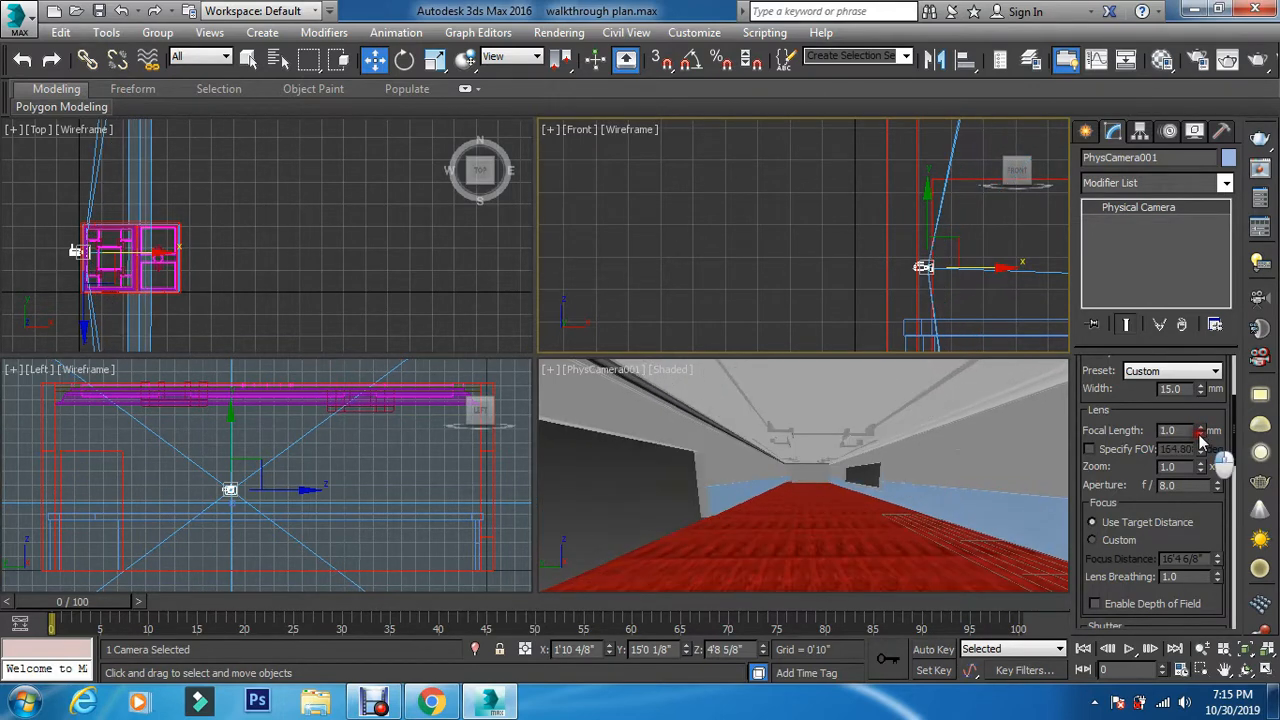
{"action": "left_click", "coordinate": [1201, 436]}
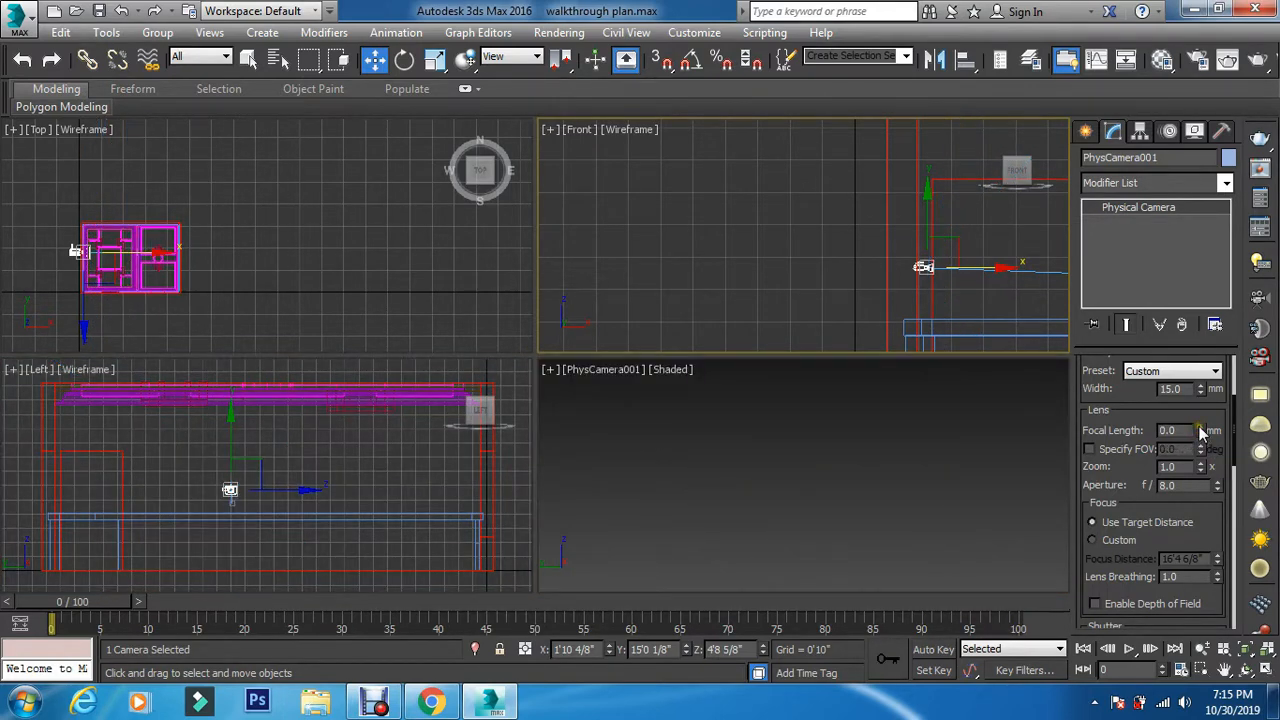
{"action": "left_click", "coordinate": [1201, 428]}
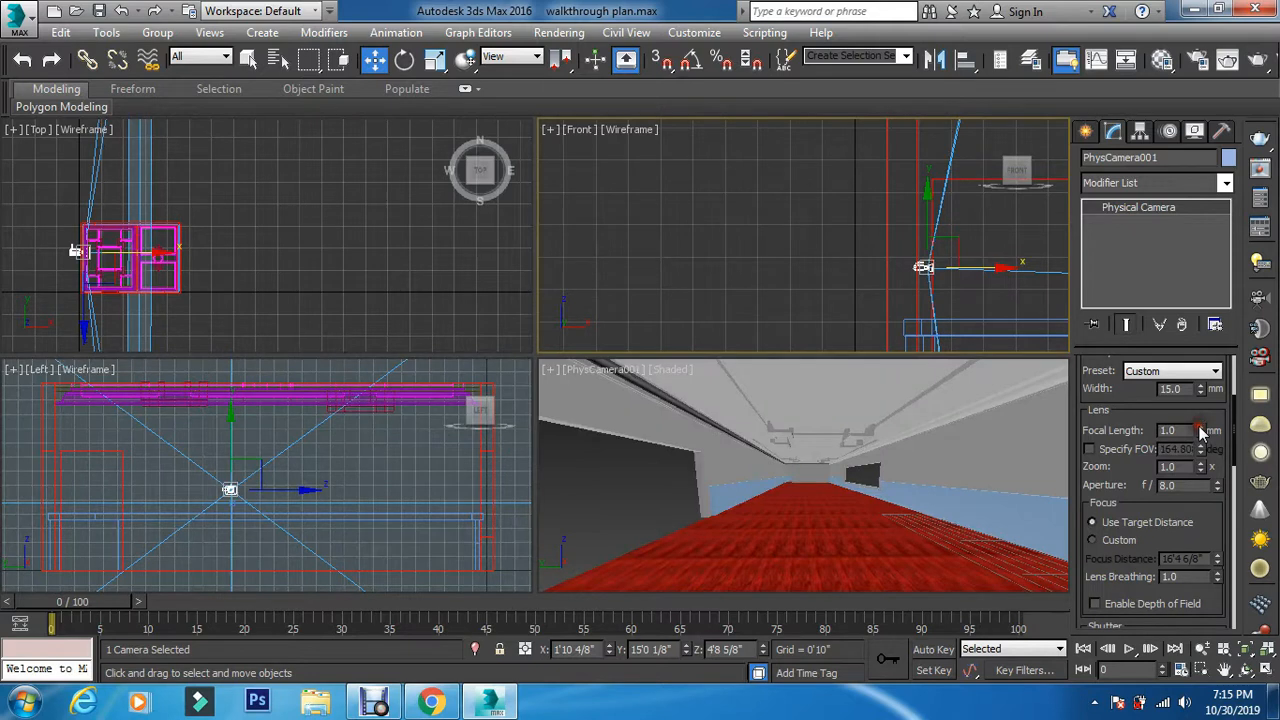
{"action": "left_click", "coordinate": [1090, 449]}
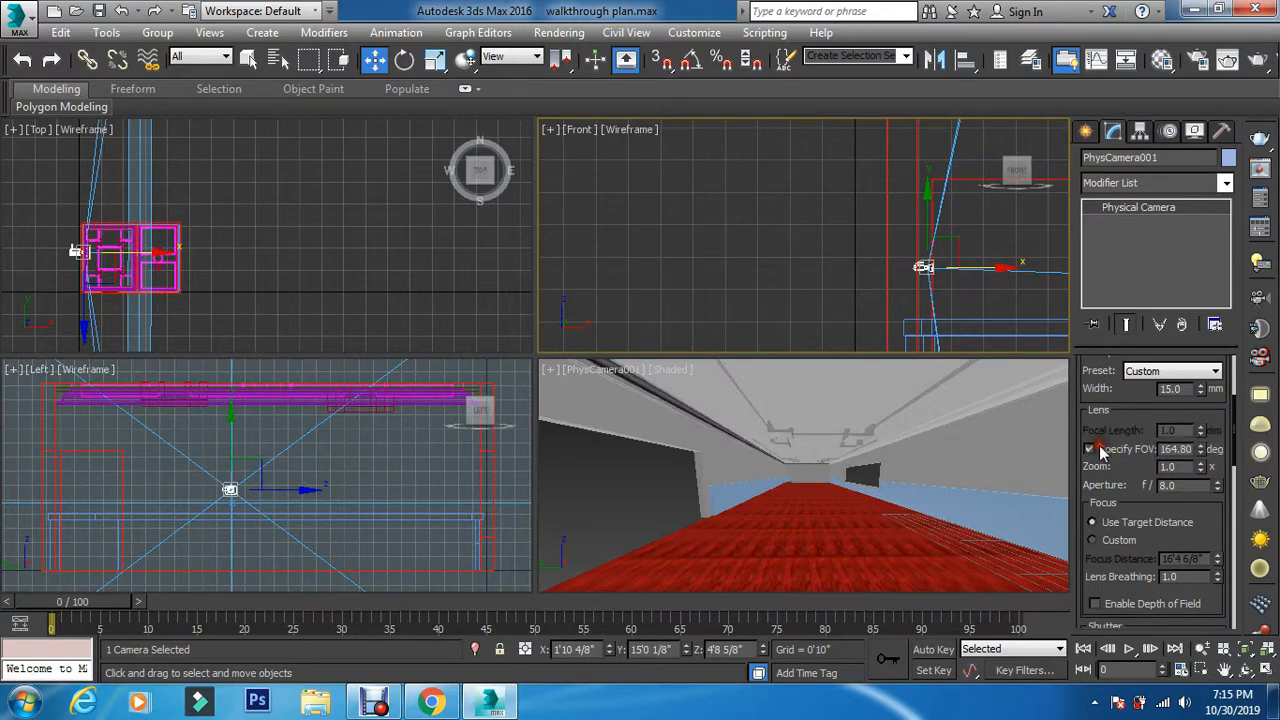
{"action": "left_click", "coordinate": [1098, 450]}
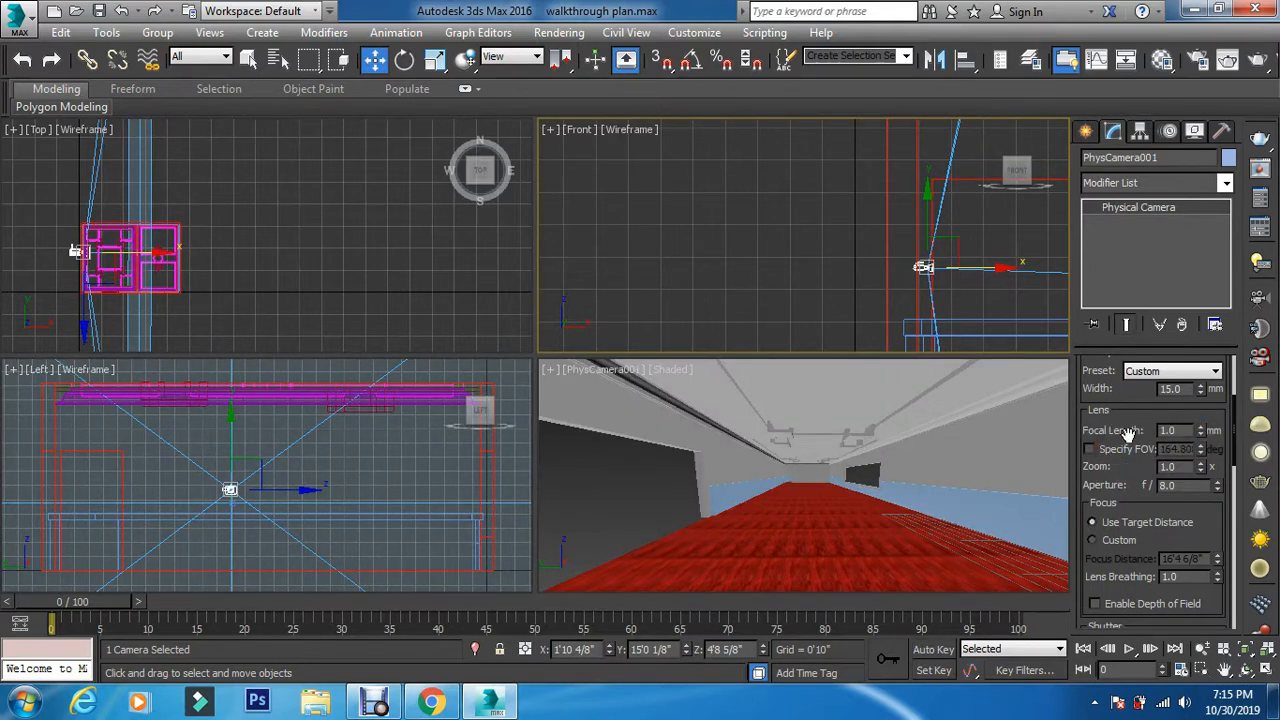
- Compare camera focal lengths of 2 and 3 mm, and settle on 2 mm
{"action": "left_click", "coordinate": [1201, 425]}
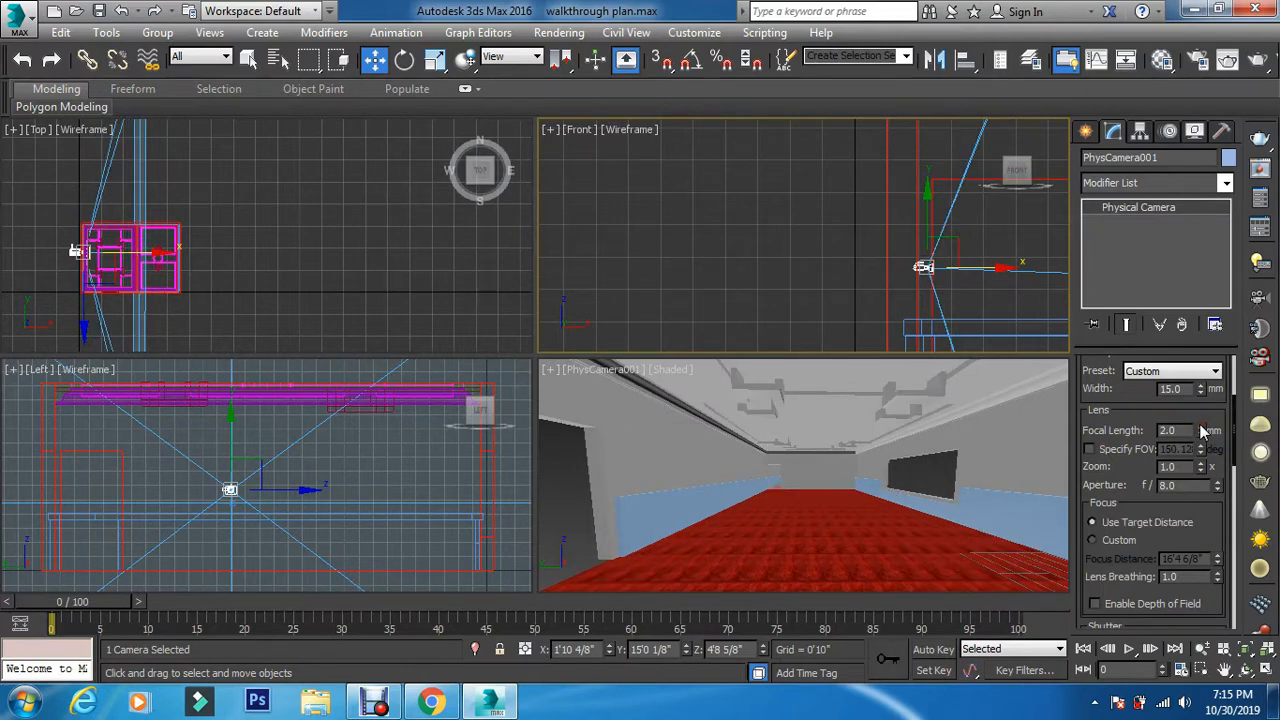
{"action": "left_click", "coordinate": [1201, 425]}
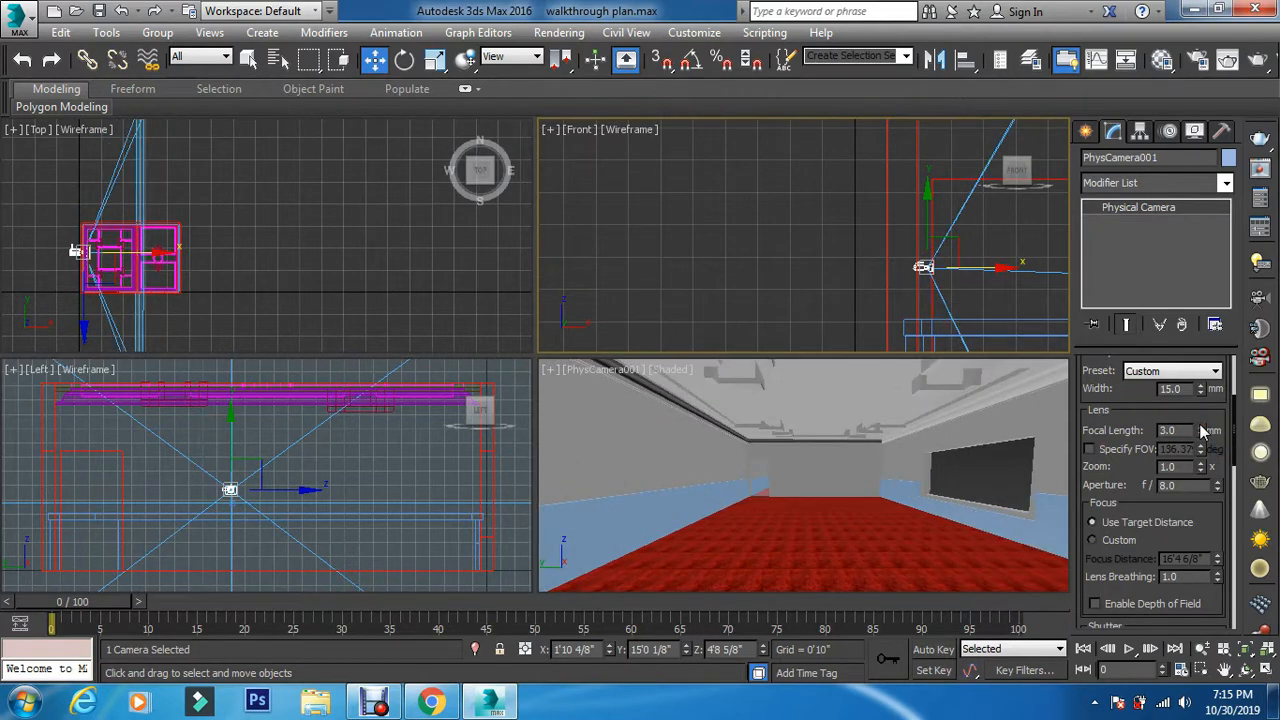
{"action": "left_click", "coordinate": [1201, 434]}
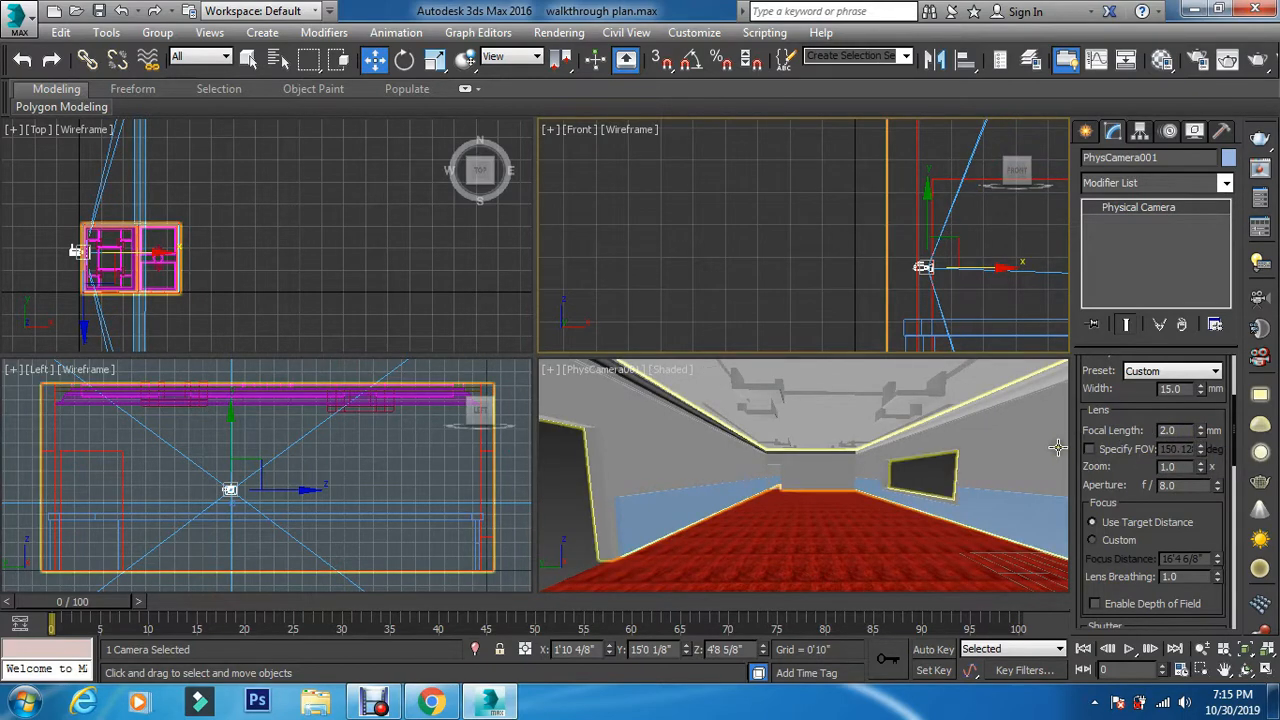
- Clear the object selection and maximize the PhysCamera001 view
{"action": "left_click", "coordinate": [499, 279]}
{"action": "left_click", "coordinate": [656, 434]}
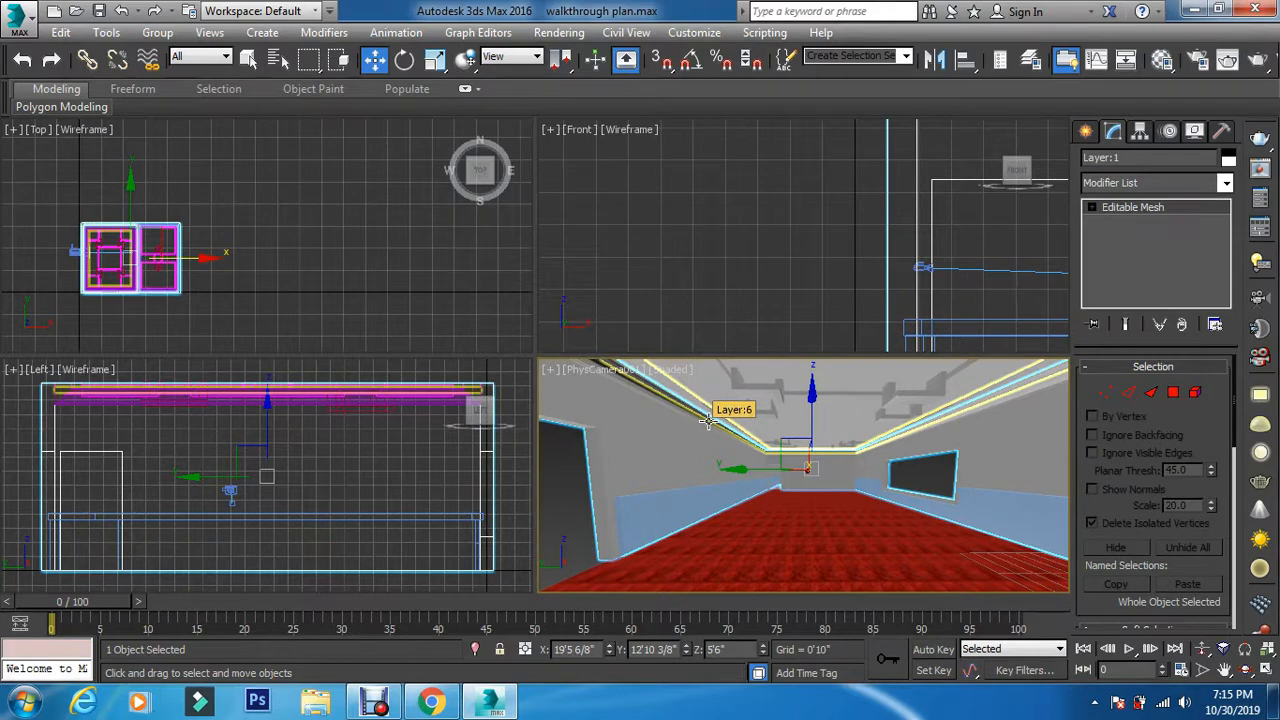
{"action": "left_click", "coordinate": [778, 278]}
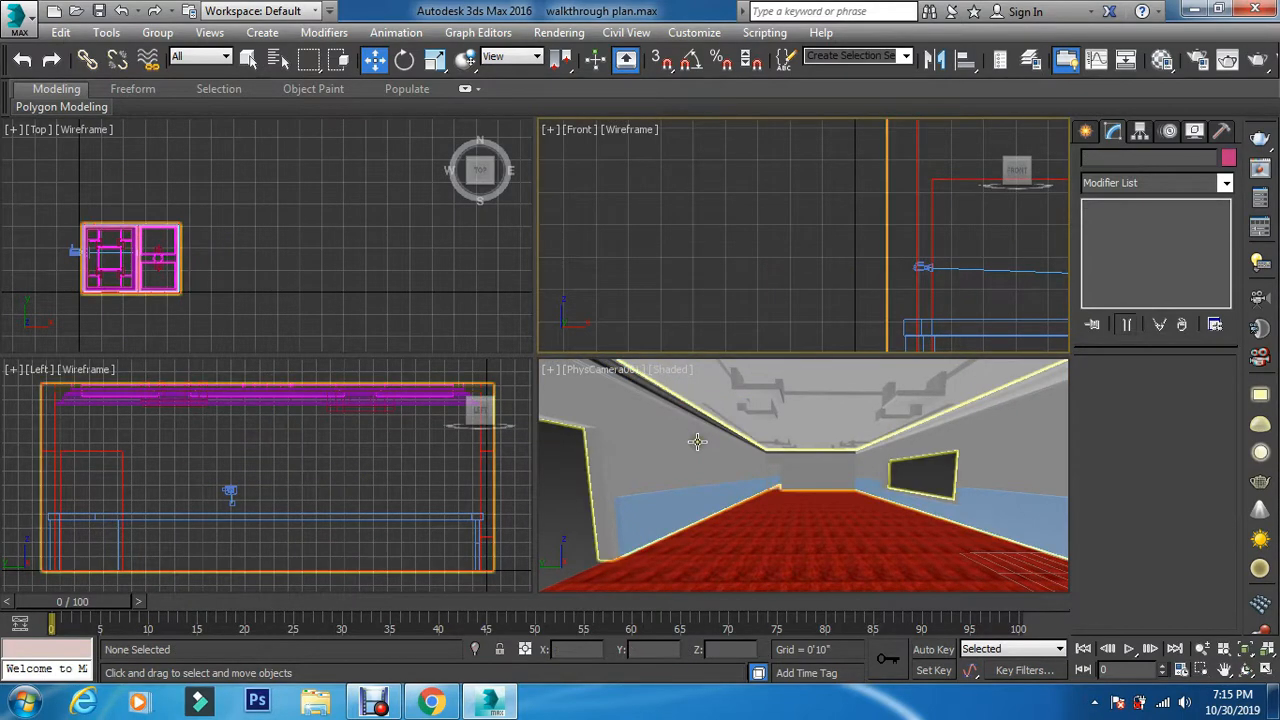
{"action": "scroll", "coordinate": [568, 520], "scroll_direction": "up", "scroll_amount": 3}
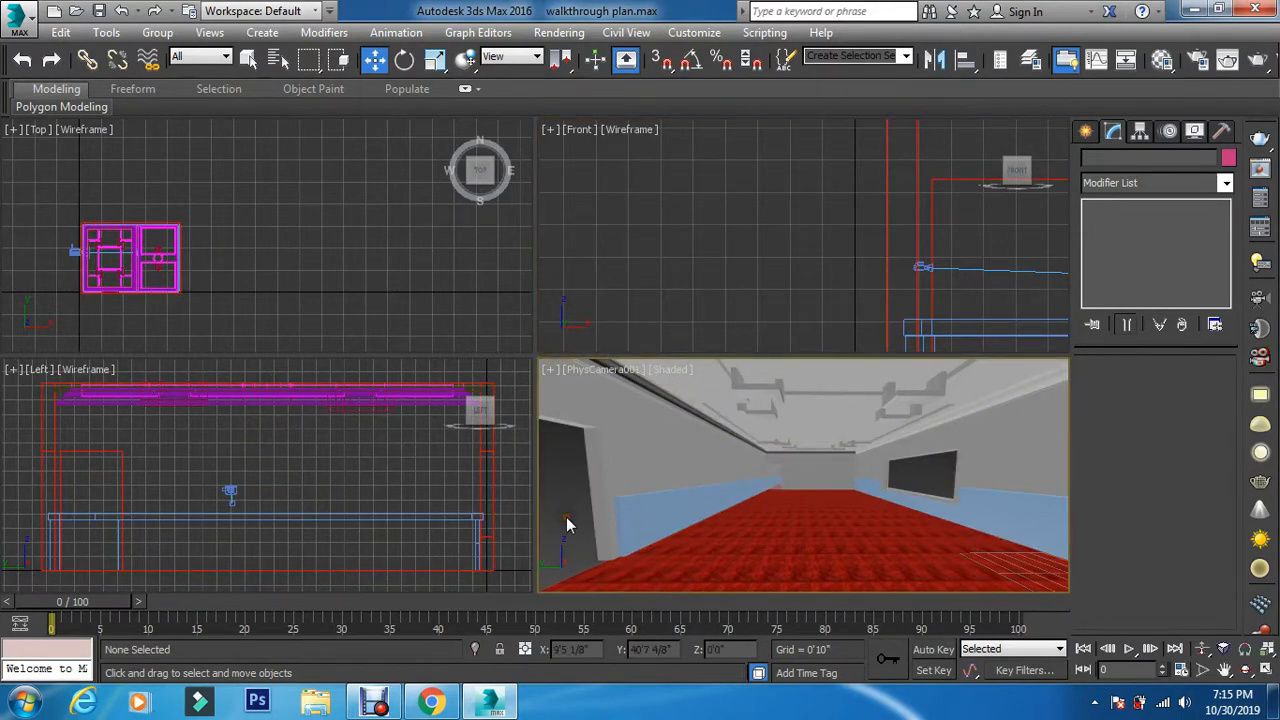
{"action": "key", "text": "alt+w"}
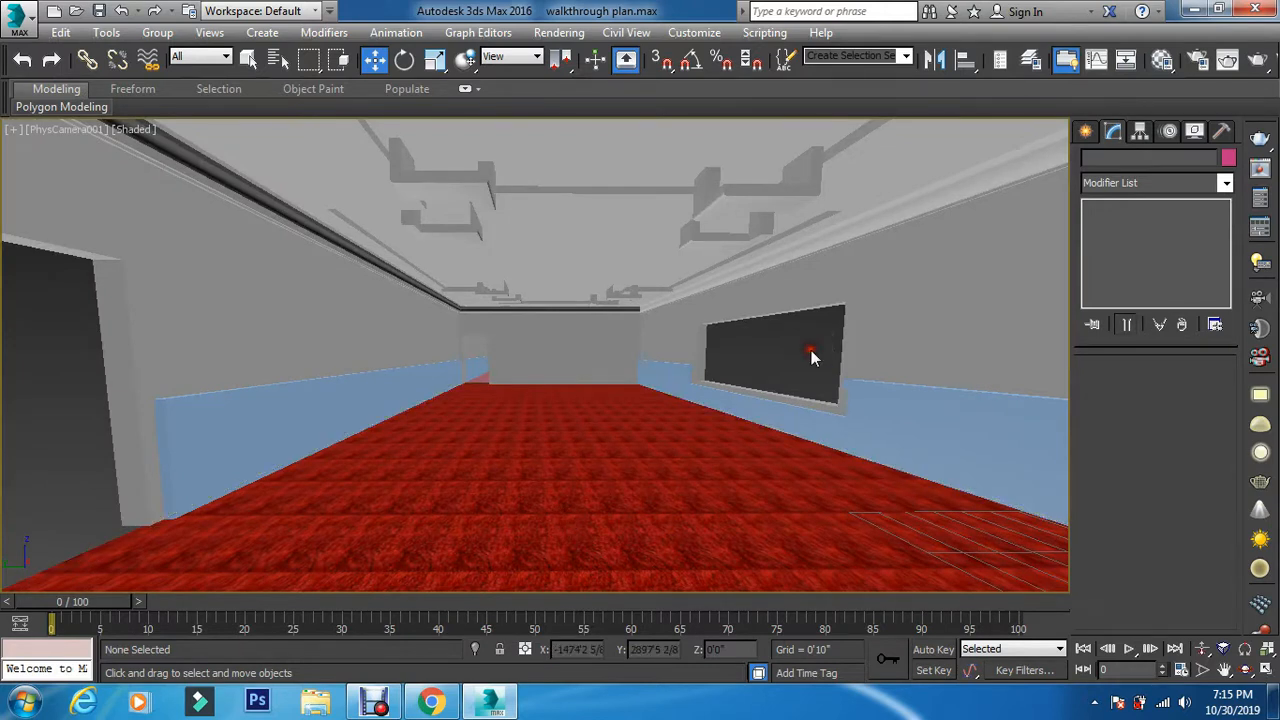